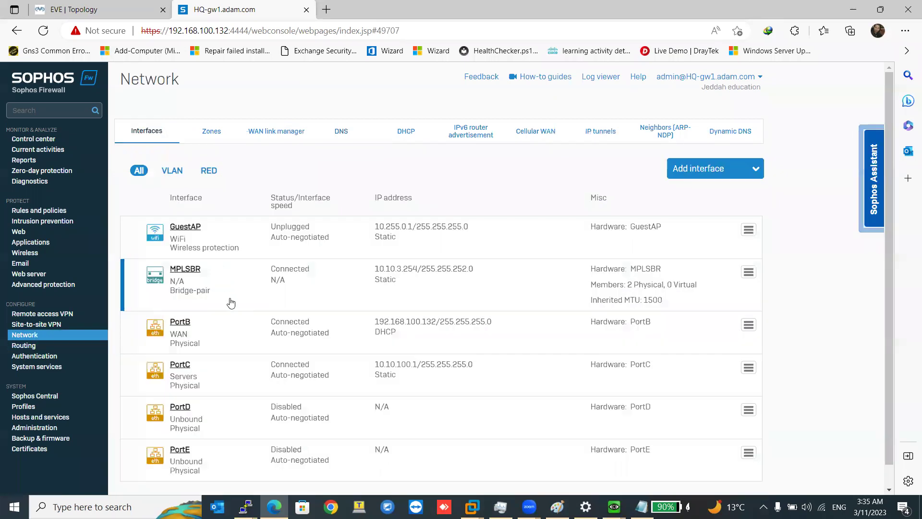
- Delete the MPLSBR bridge-pair interface and confirm its removal
left_click(749, 272)
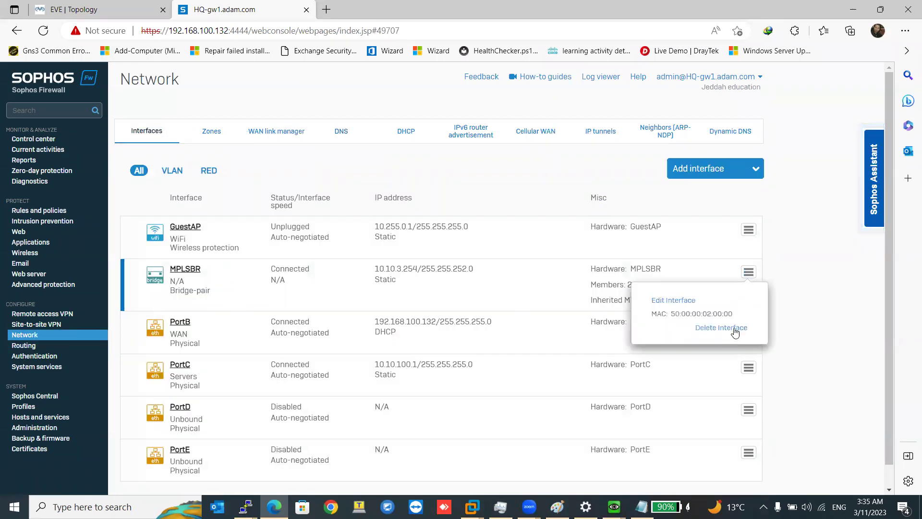
left_click(722, 328)
left_click(444, 298)
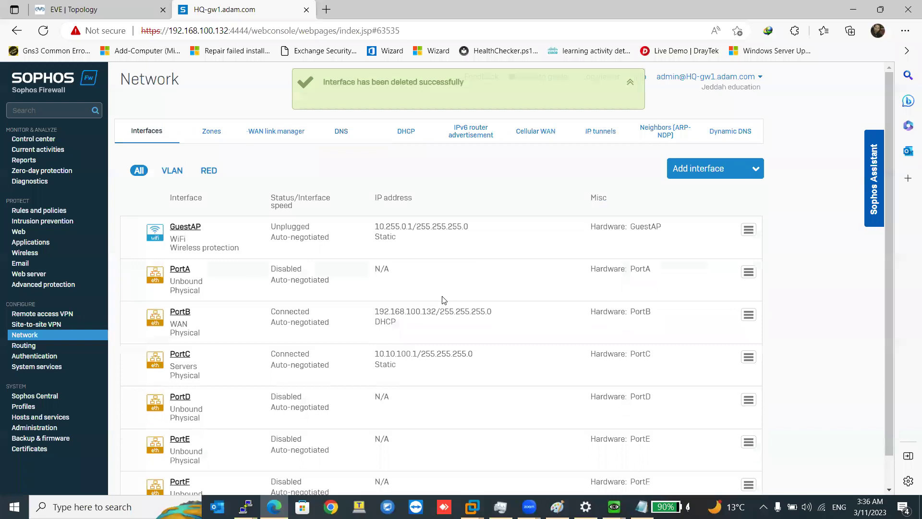
- Assign PortA to the LAN zone with the static IPv4 address 192.168.1.1
left_click(181, 270)
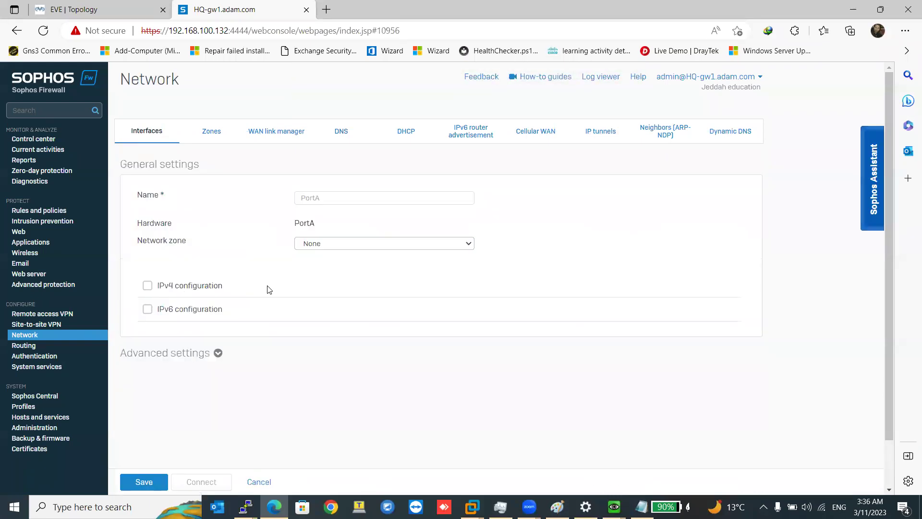
left_click(343, 250)
left_click(343, 265)
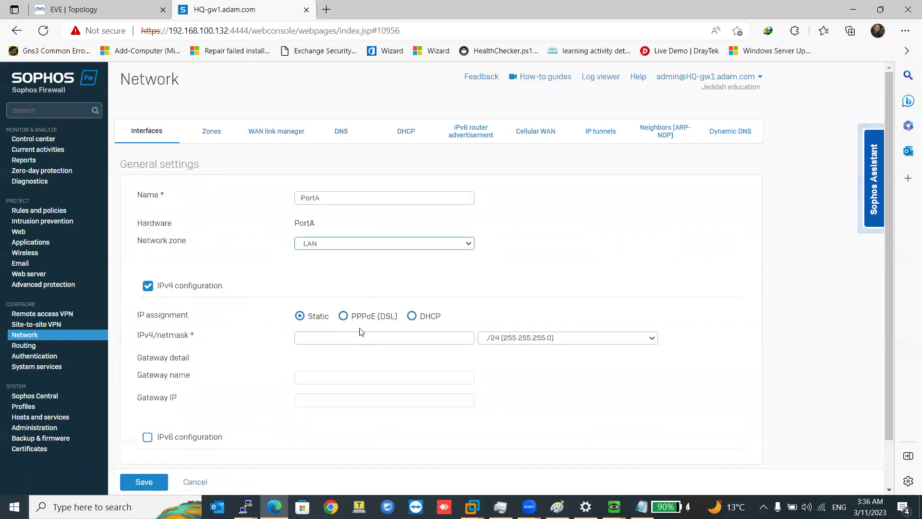
left_click(363, 336)
type("192")
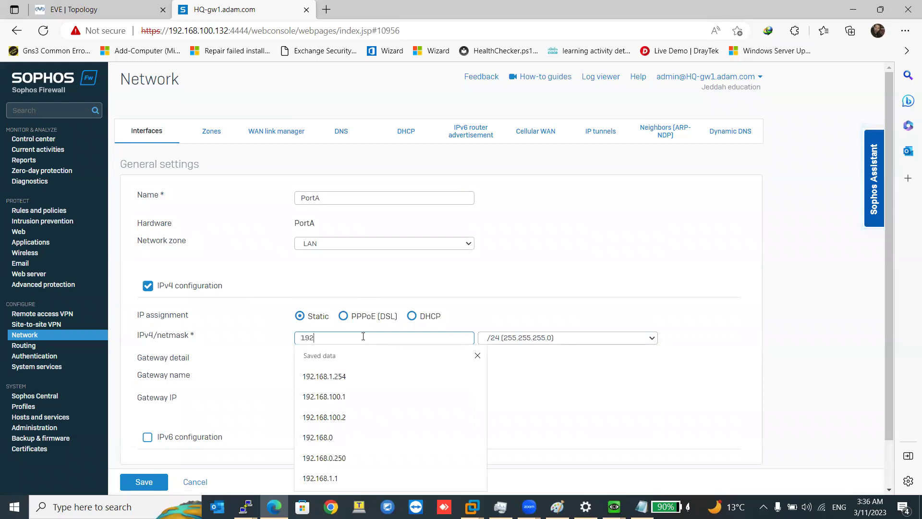
type(".168.1.")
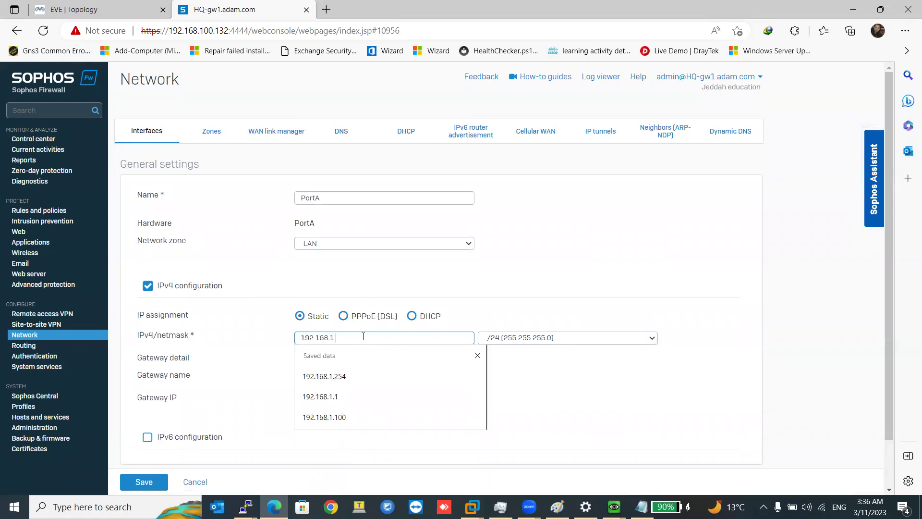
type("1")
key("Escape")
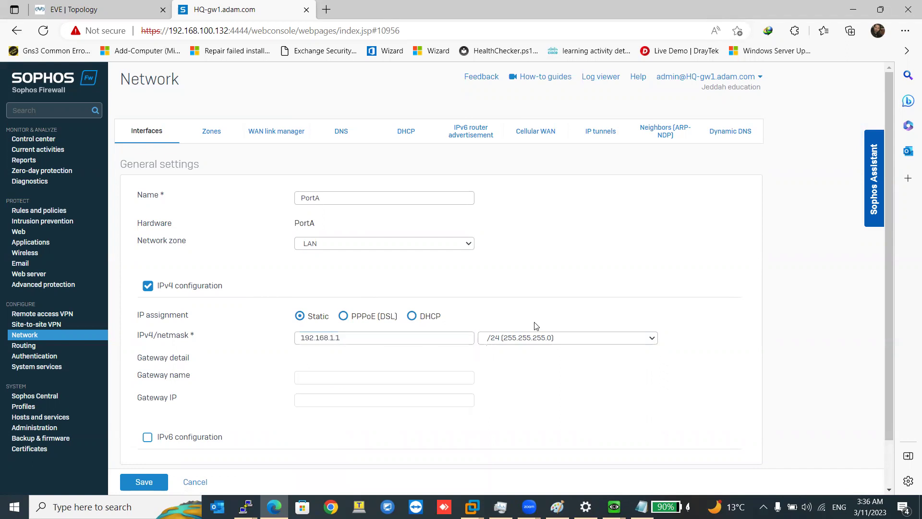
- Set PortA's netmask to /22 (255.255.252.0) and save the interface update
left_click(536, 338)
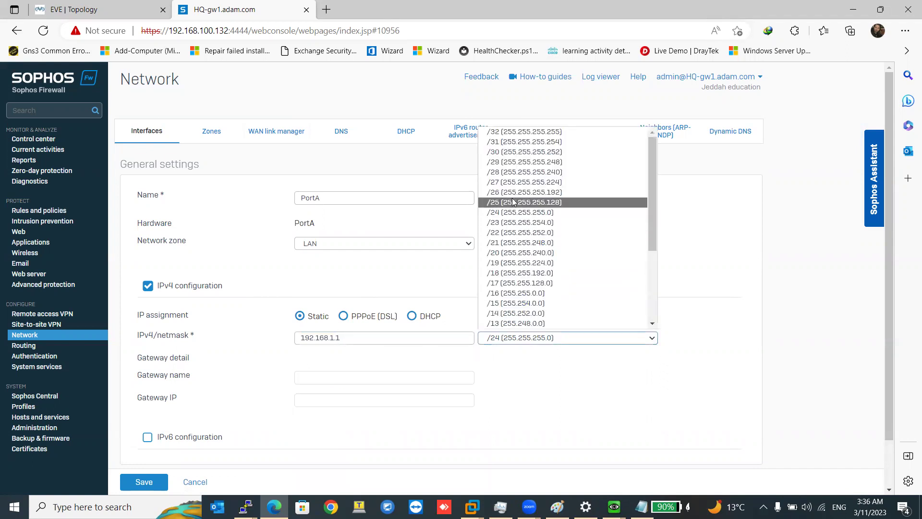
left_click(520, 232)
scroll(311, 339, "down", 1)
left_click(161, 482)
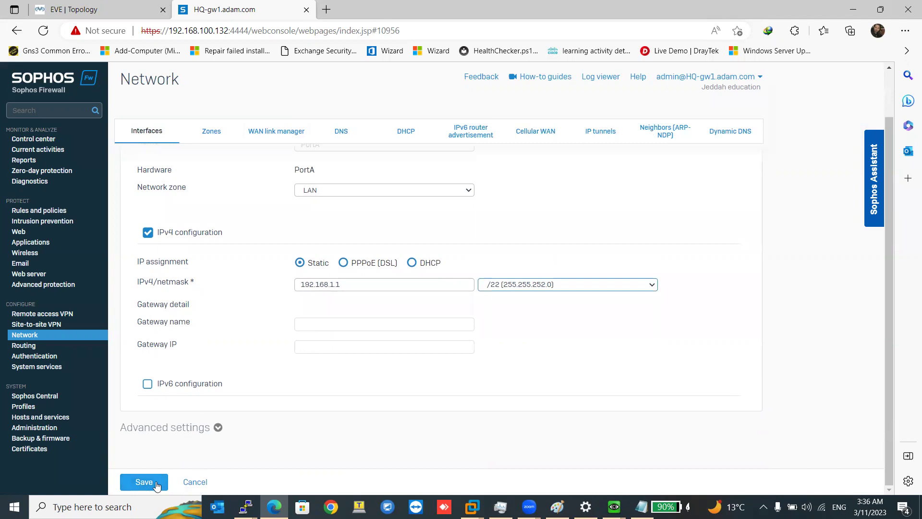
left_click(408, 307)
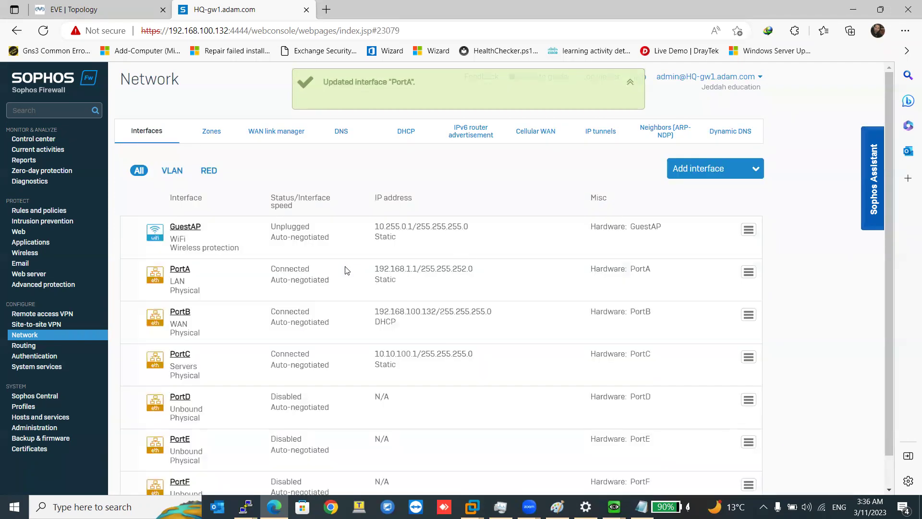
- Change PortA's IPv4 address to 192.168.0.1 and save the interface update
left_click(186, 269)
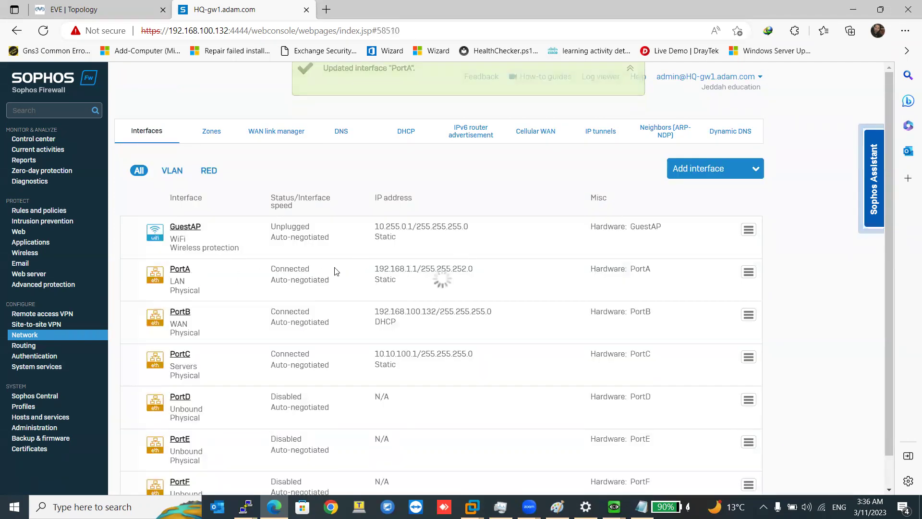
left_click_drag(333, 340, 330, 341)
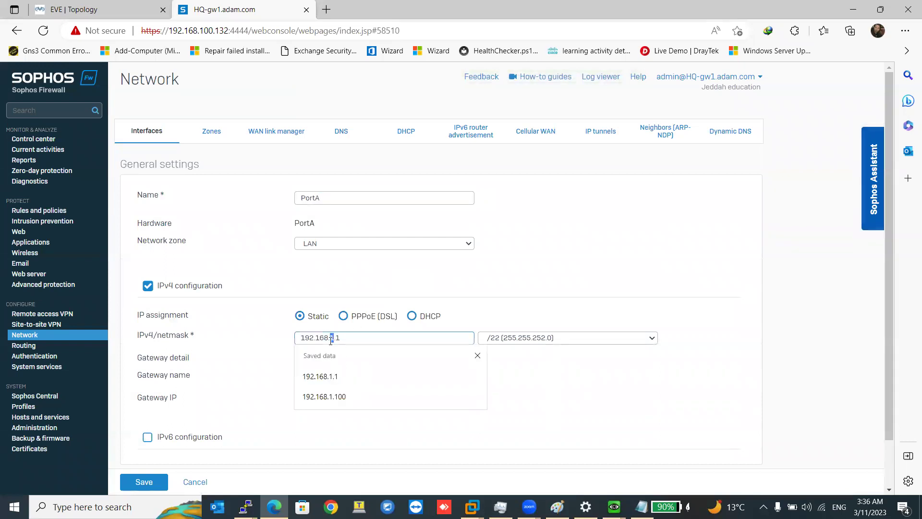
type("0")
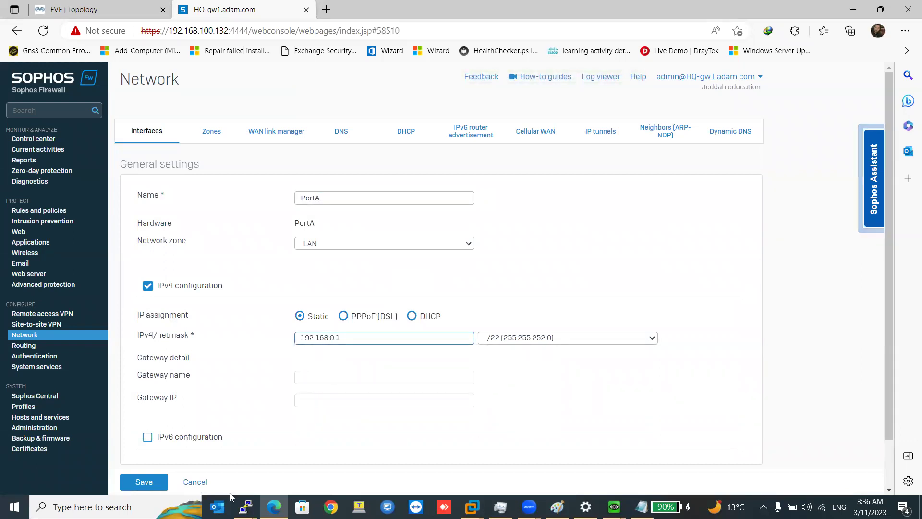
left_click(146, 481)
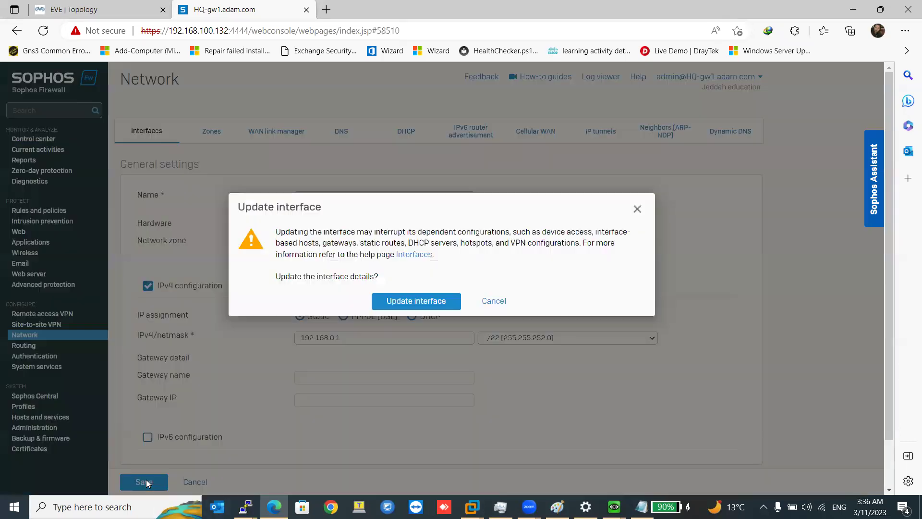
left_click(421, 301)
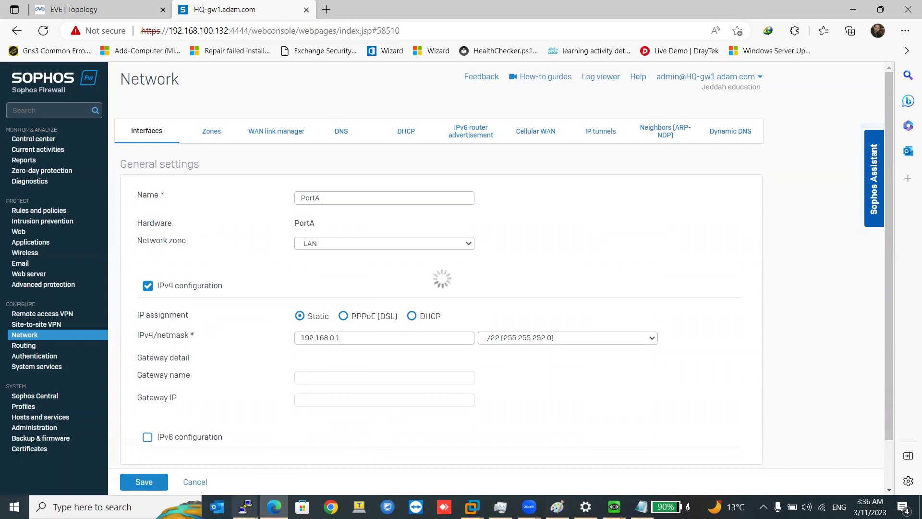
- Check the firewall's links in the EVE topology and assign PortF to the MPLS zone with static IPv4 address 10.10.0.2
left_click(111, 5)
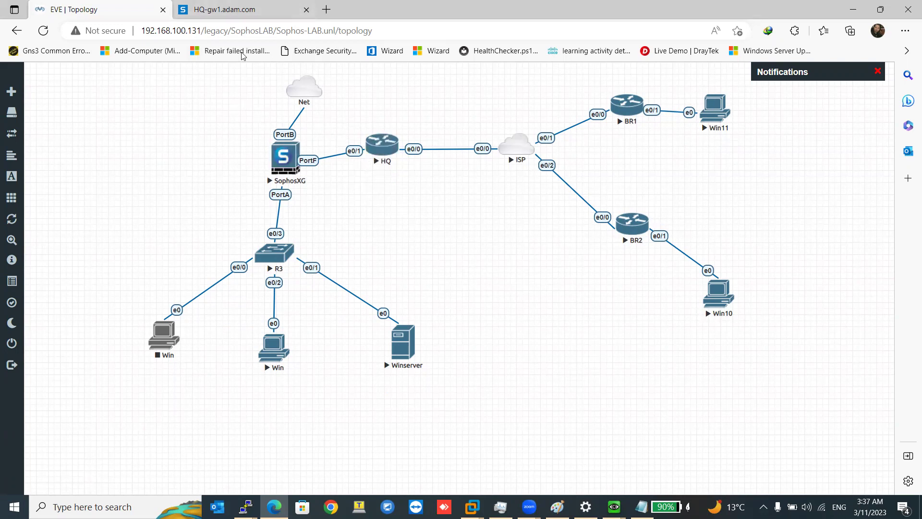
left_click(240, 9)
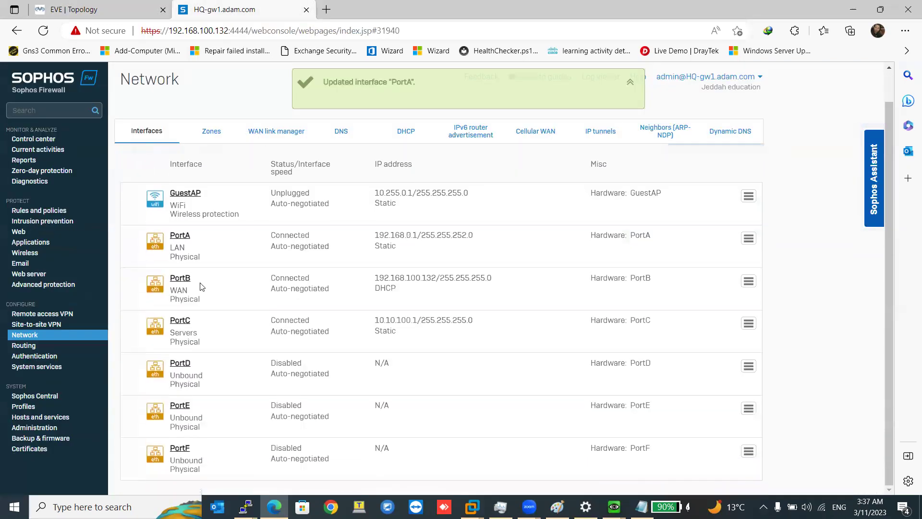
scroll(154, 209, "down", 1)
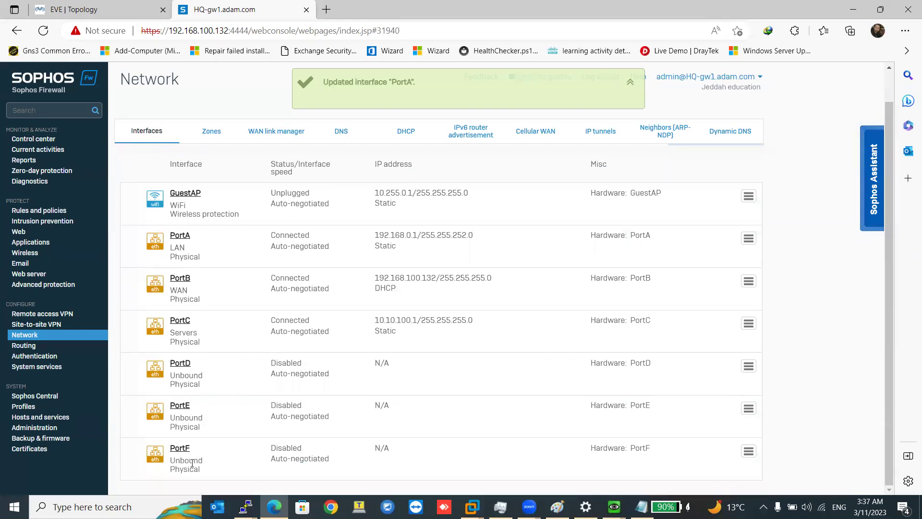
left_click(180, 448)
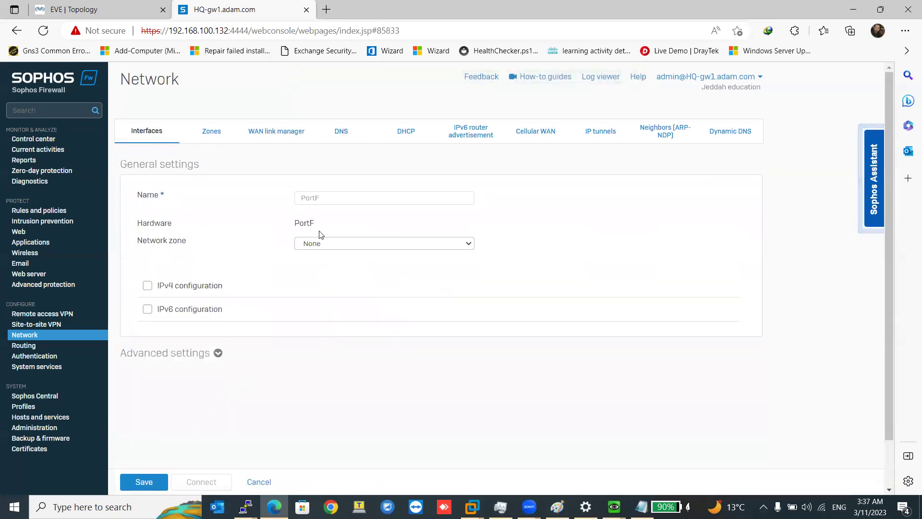
left_click(338, 247)
left_click(331, 304)
left_click(333, 339)
type("10.10.0.2")
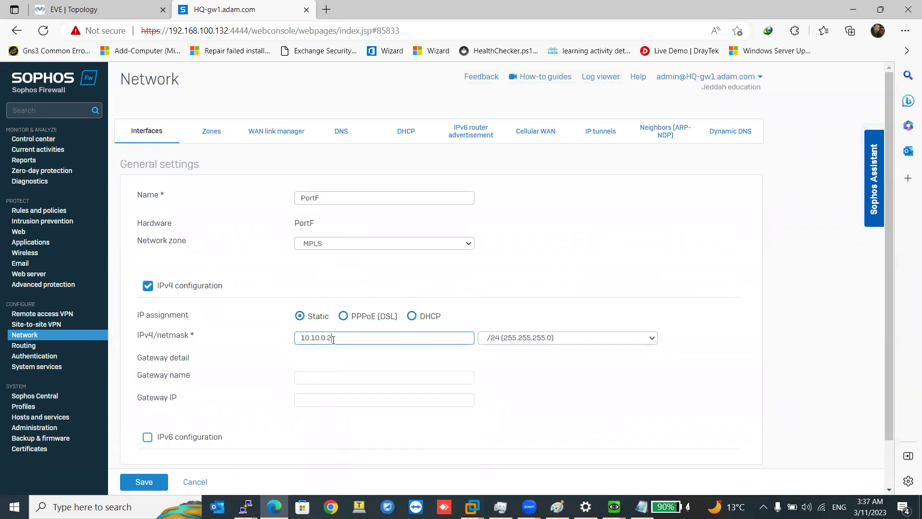
- Set PortF's netmask to /22 (255.255.252.0) and save the interface update
left_click(513, 339)
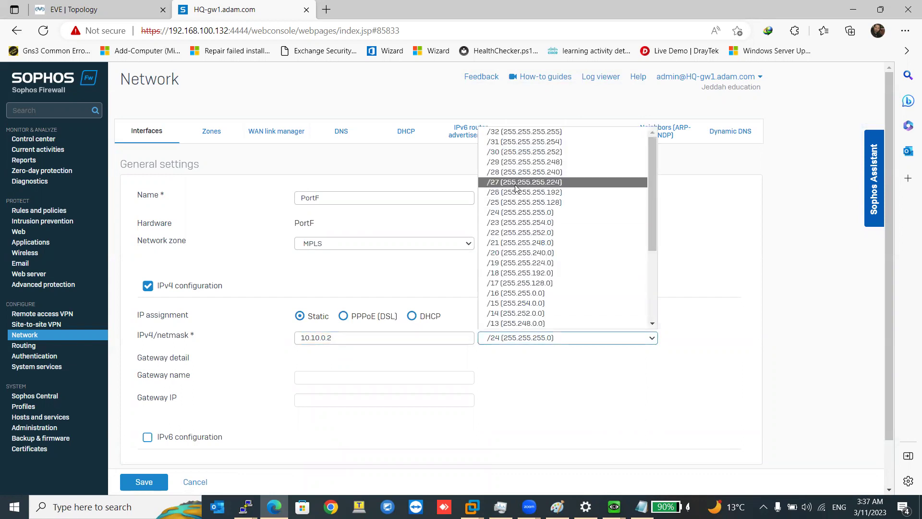
left_click(521, 232)
left_click(143, 481)
left_click(415, 302)
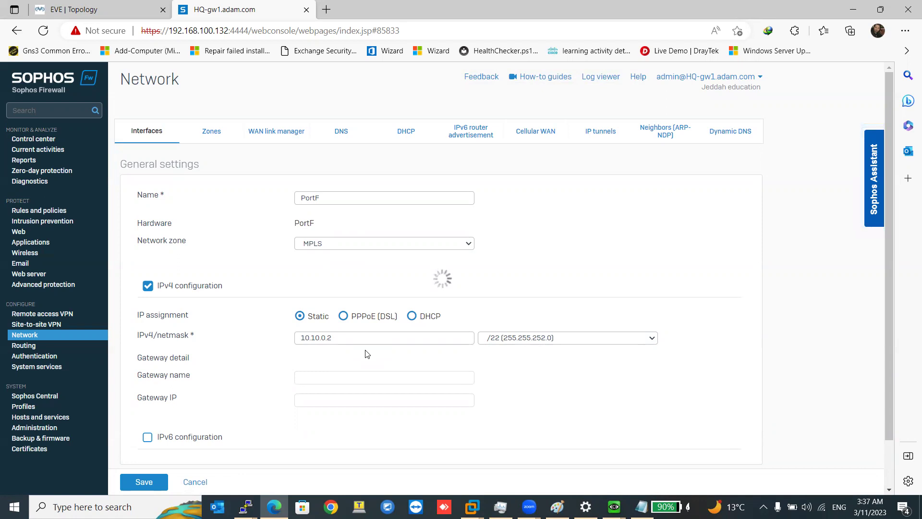
- Delete the LANTOMPLS firewall rule from the internal traffic group in the firewall rules
left_click(40, 212)
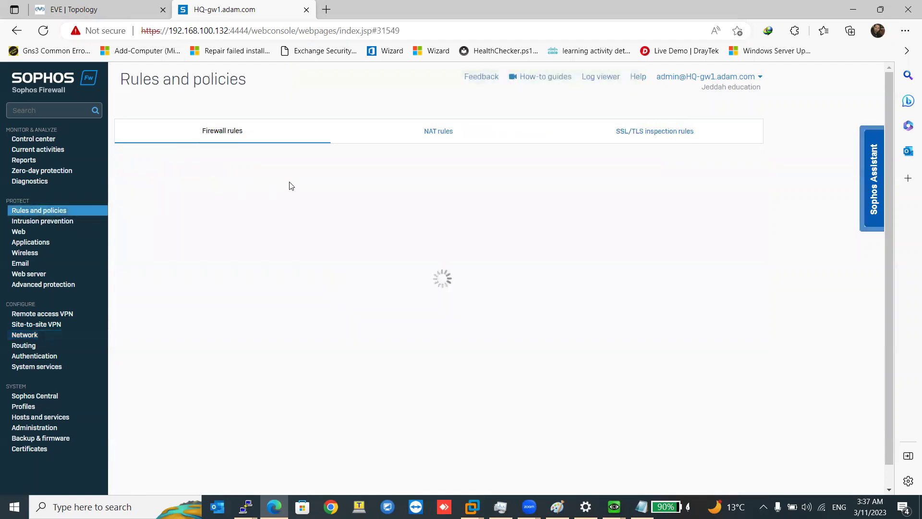
left_click(221, 229)
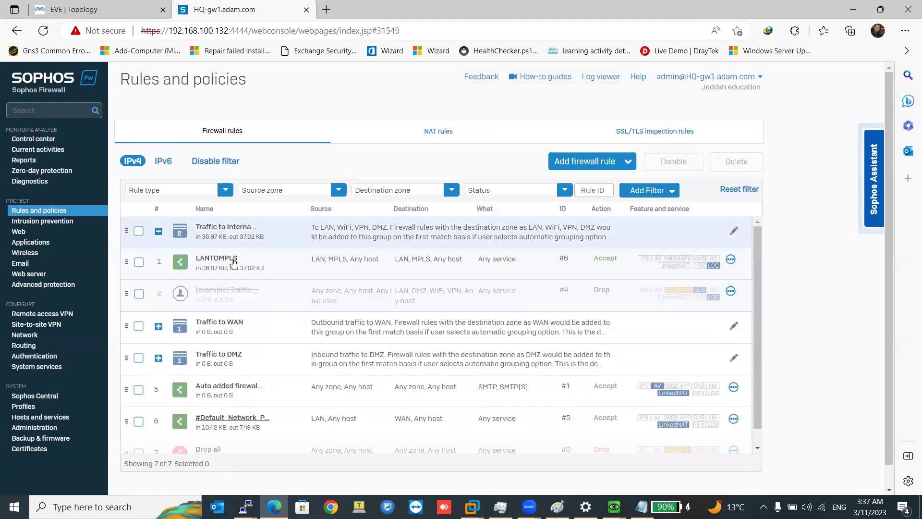
left_click(730, 259)
left_click(665, 412)
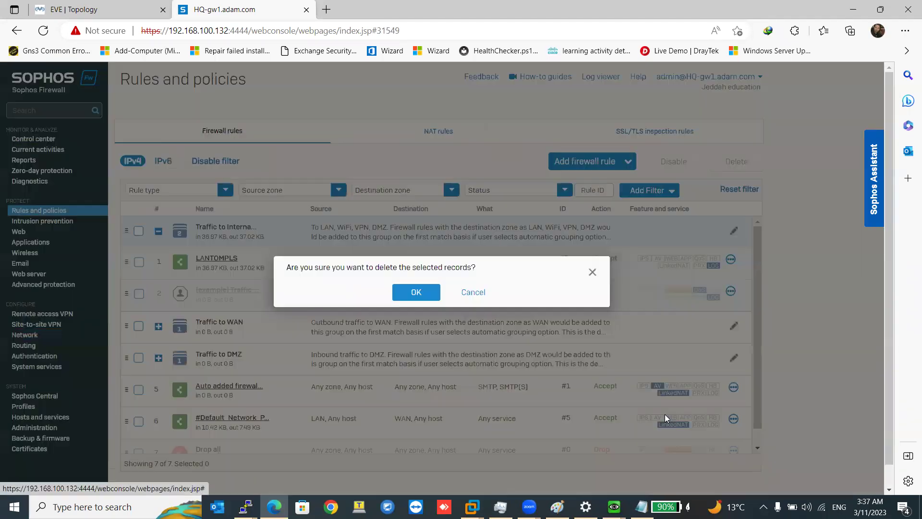
left_click(416, 292)
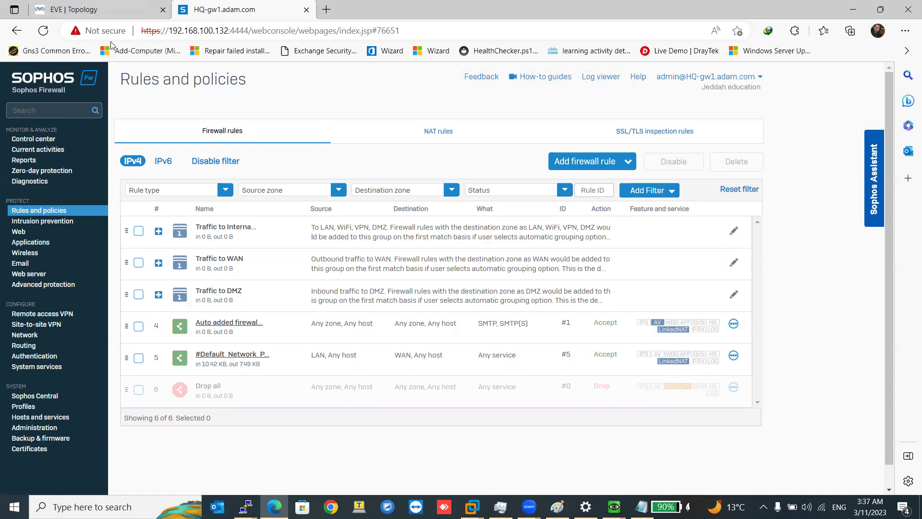
- Switch to the Win virtual machine from the EVE topology and open its Ethernet adapter's TCP/IPv4 properties
left_click(127, 9)
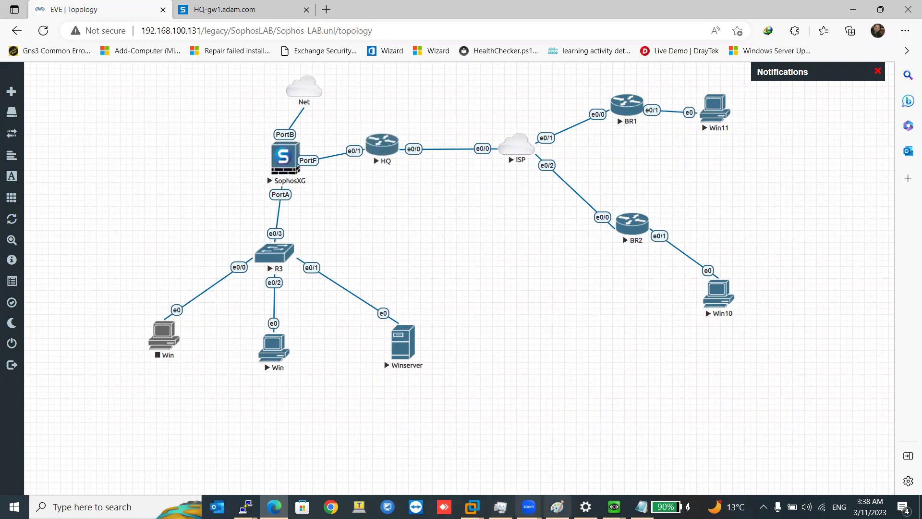
mouse_move(614, 507)
left_click(521, 461)
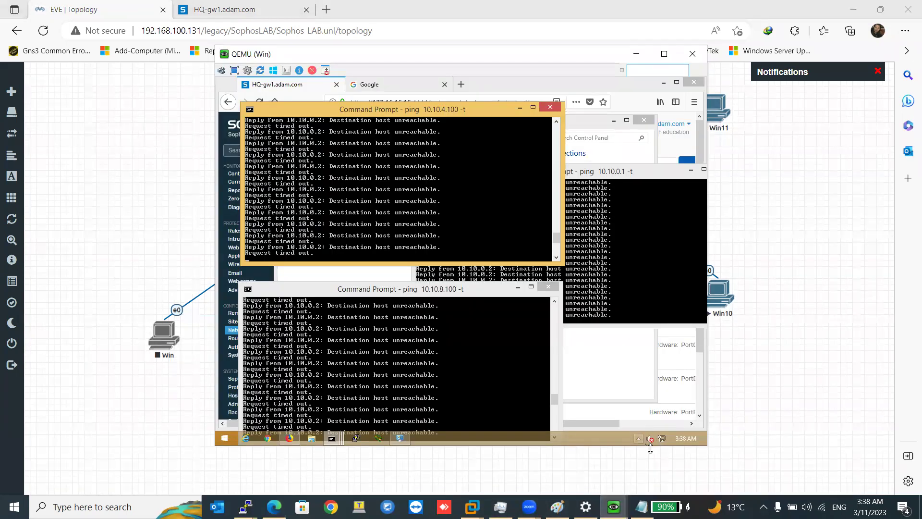
right_click(662, 439)
left_click(677, 429)
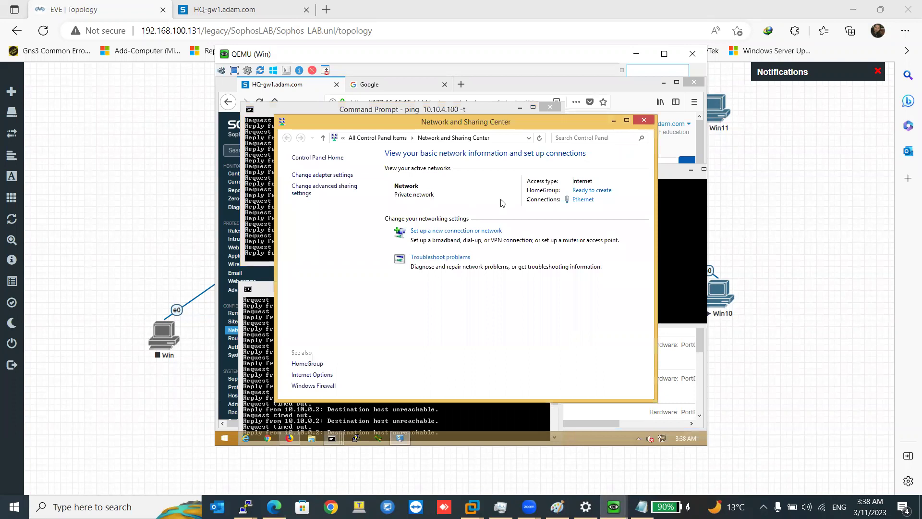
left_click(582, 199)
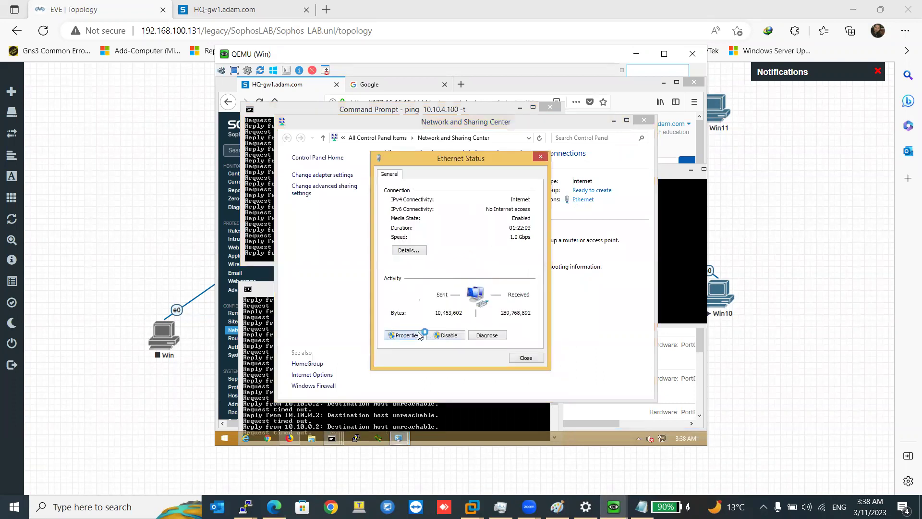
left_click(416, 335)
scroll(482, 294, "down", 1)
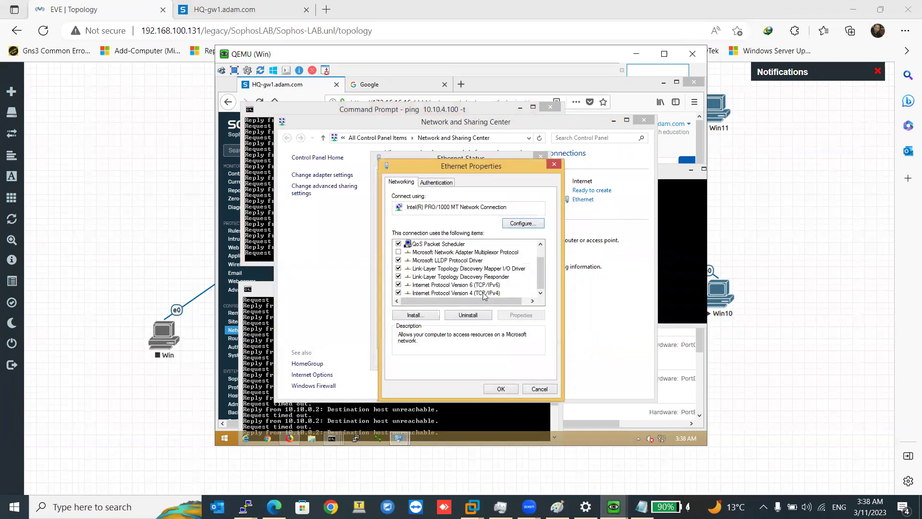
double_click(484, 295)
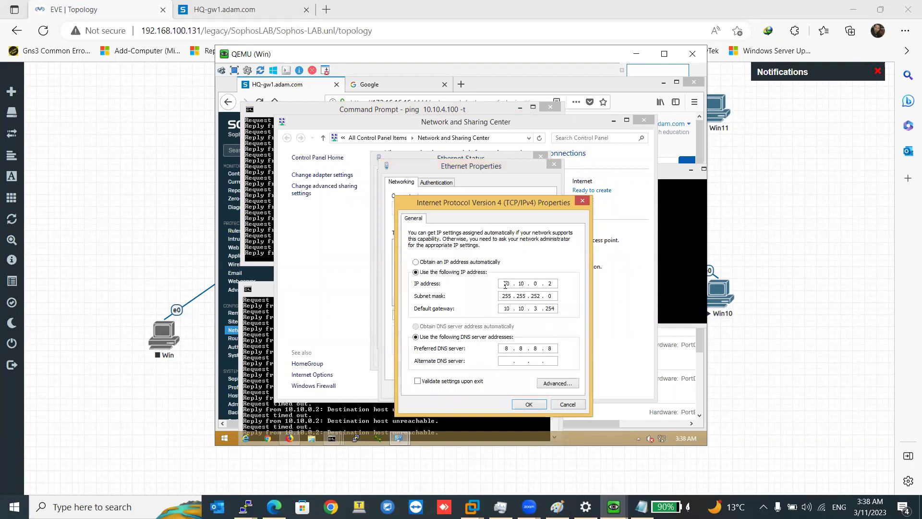
- Set the Win client's IP address to 192.168.0.100 and default gateway to 192.169.0.1, and save the configuration despite the subnet mismatch
left_click(505, 284)
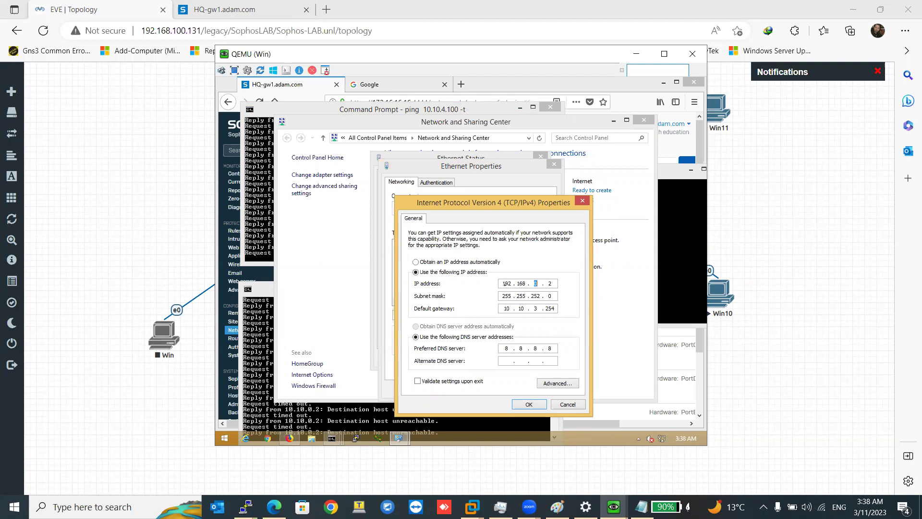
key("Tab")
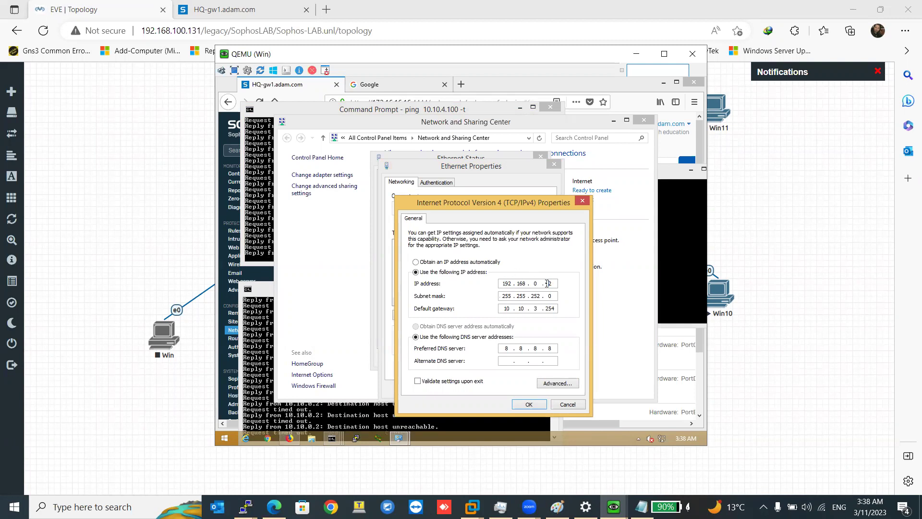
type("169")
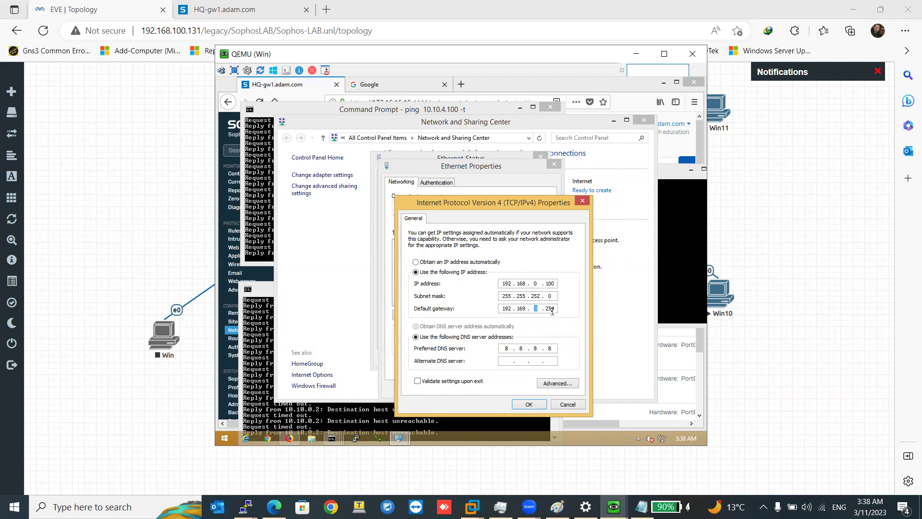
type("0")
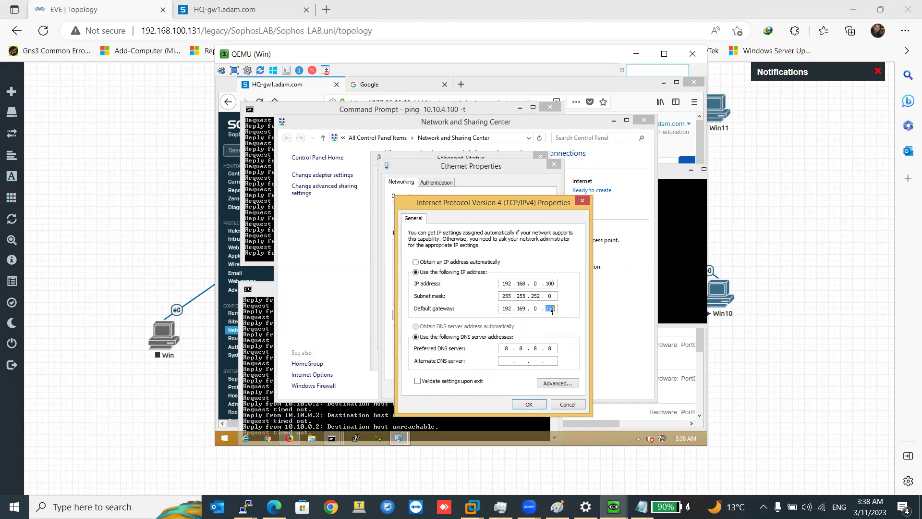
type("1")
left_click(529, 406)
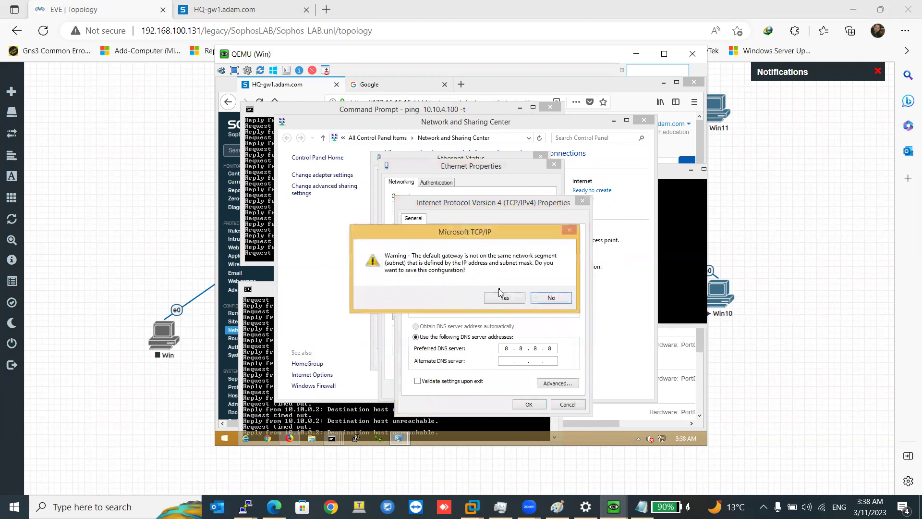
left_click(501, 295)
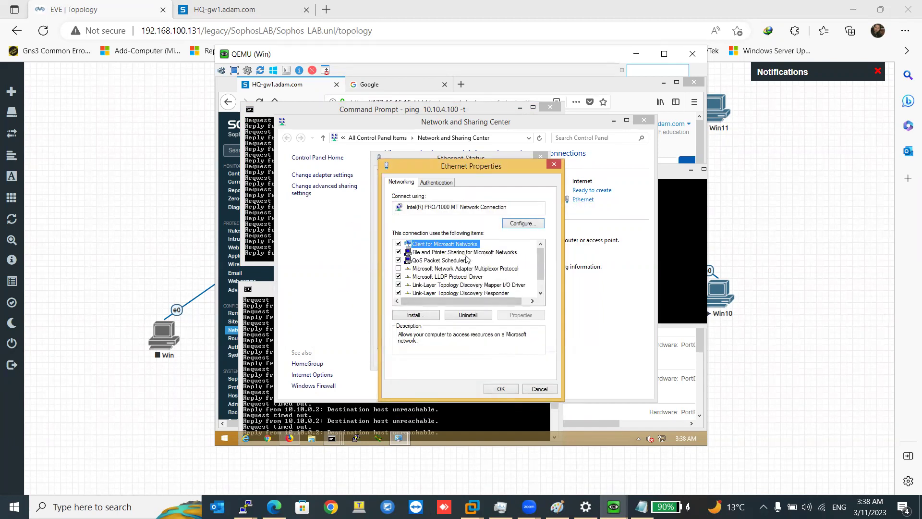
- Reopen the adapter's TCP/IPv4 properties, correct the default gateway's second octet to match the client's 192.168 network, and save the adapter settings
scroll(466, 259, "down", 1)
double_click(473, 296)
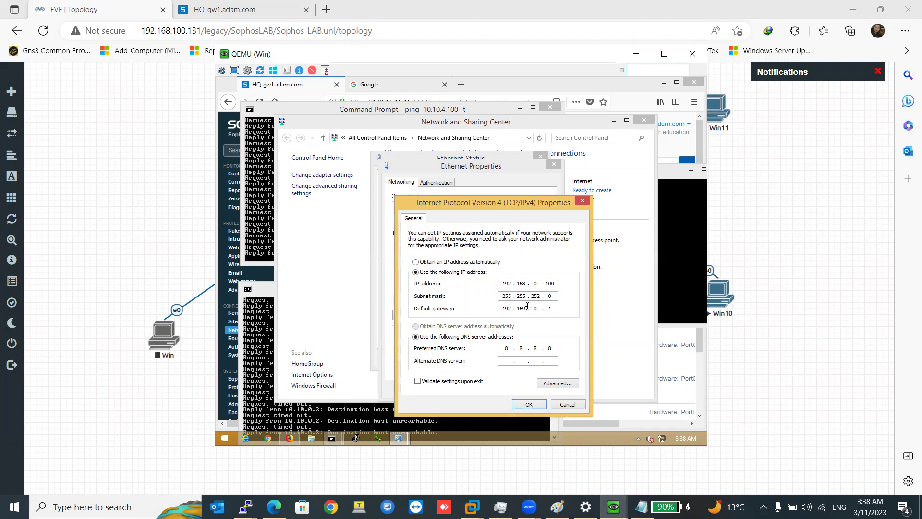
left_click_drag(527, 306, 524, 305)
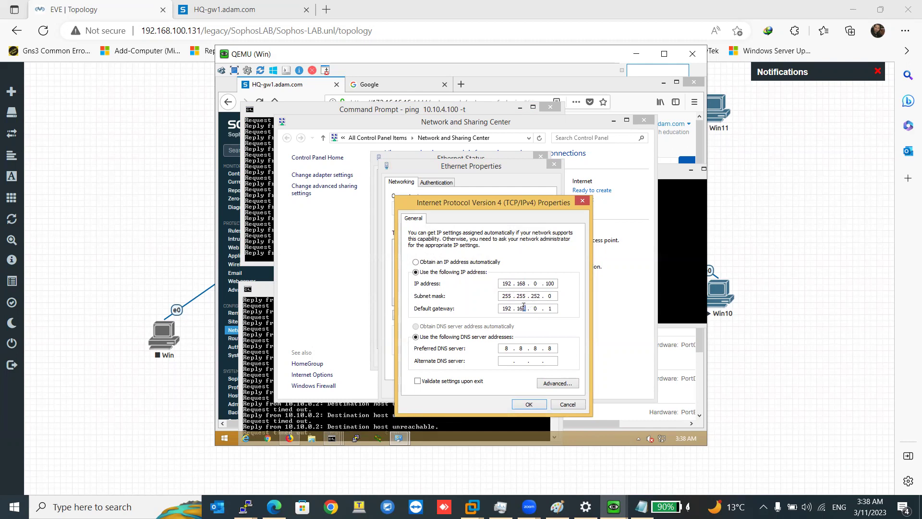
left_click(535, 406)
left_click(502, 388)
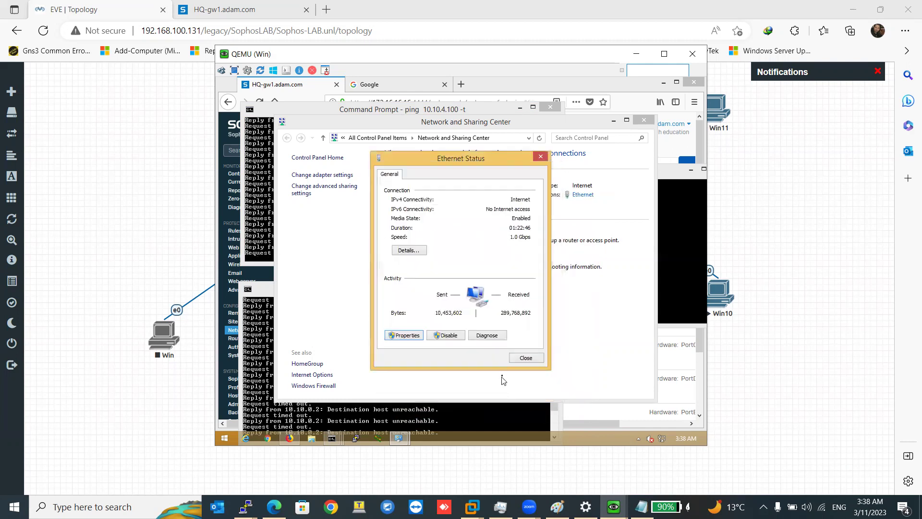
left_click(526, 358)
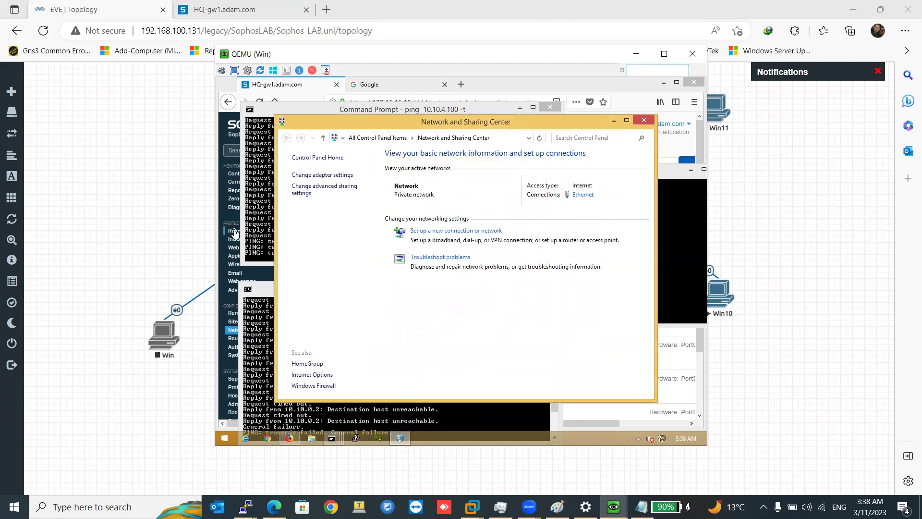
- Stop the continuous ping to 10.10.8.100 on the Win client and ping the firewall's MPLS interface at 10.10.0.2
left_click(152, 172)
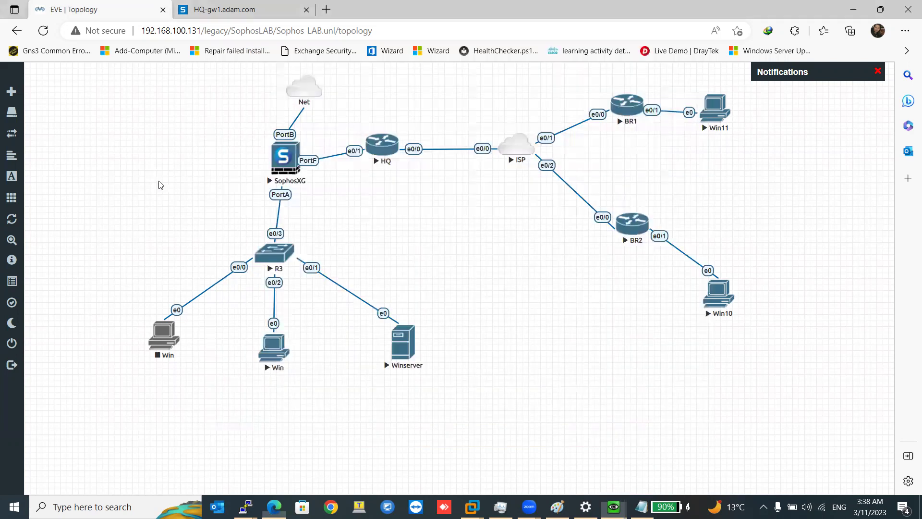
left_click(614, 507)
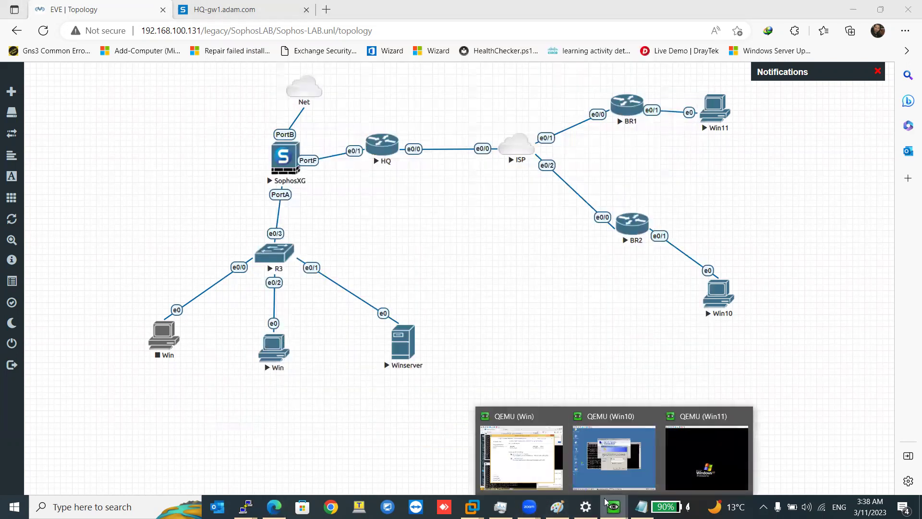
left_click(526, 463)
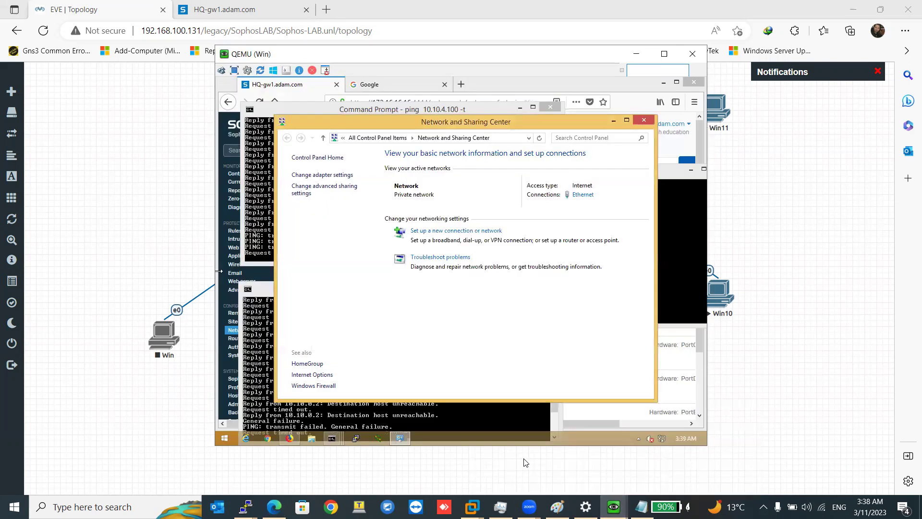
left_click(347, 429)
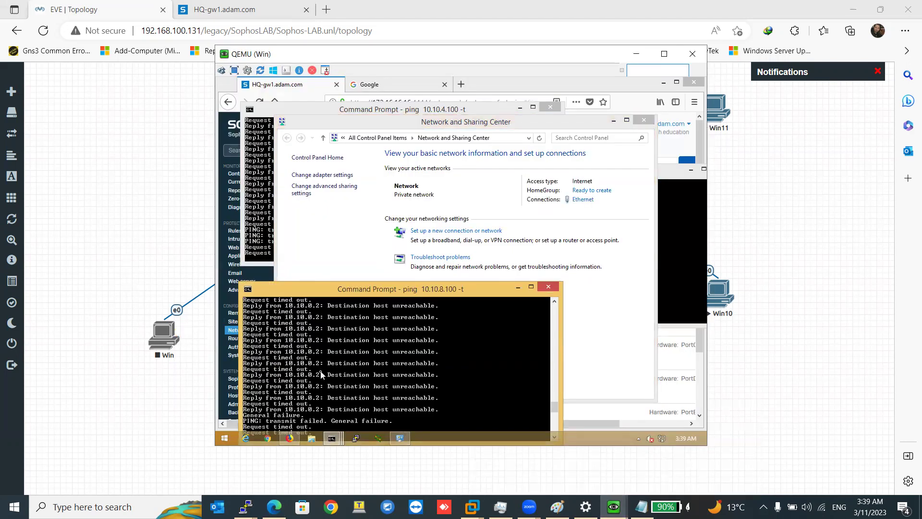
key("ctrl+c")
scroll(321, 375, "down", 5)
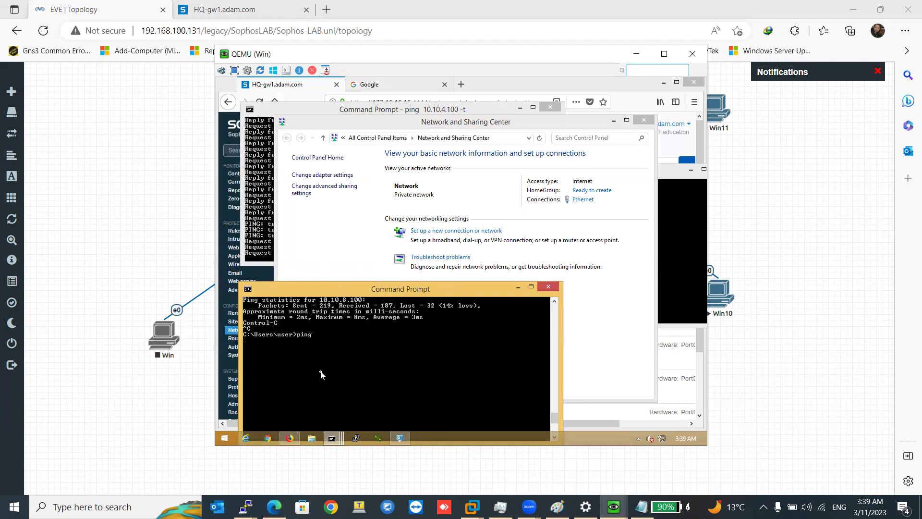
type(".10.0.2")
key("Return")
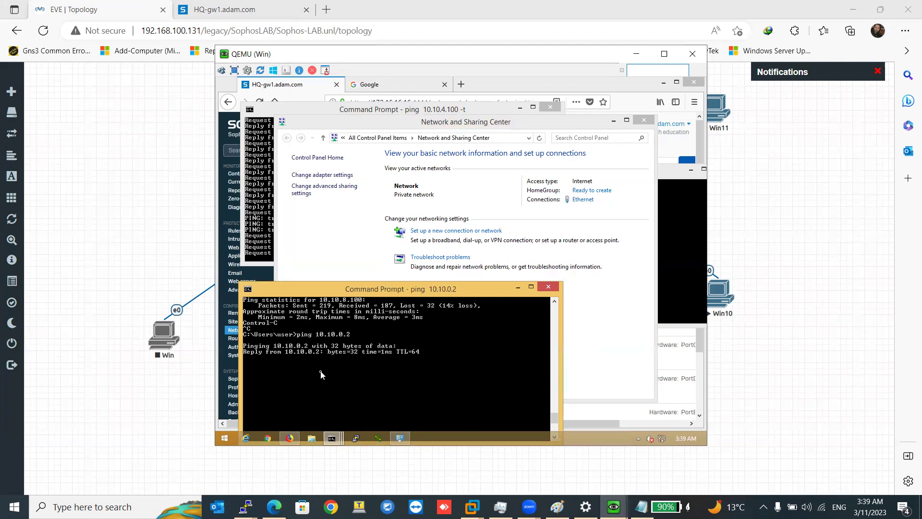
- Stop the current ping and ping 10.10.0.1 from the Win client
key("ctrl+c")
key("Up")
type("1")
key("Return")
scroll(321, 374, "down", 2)
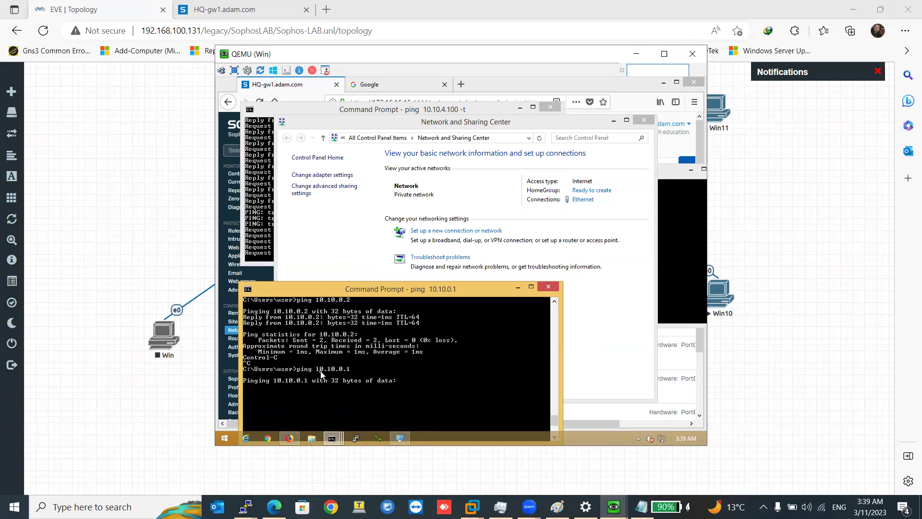
- Open the HQ router's console from the EVE topology and enter global configuration mode
left_click(154, 271)
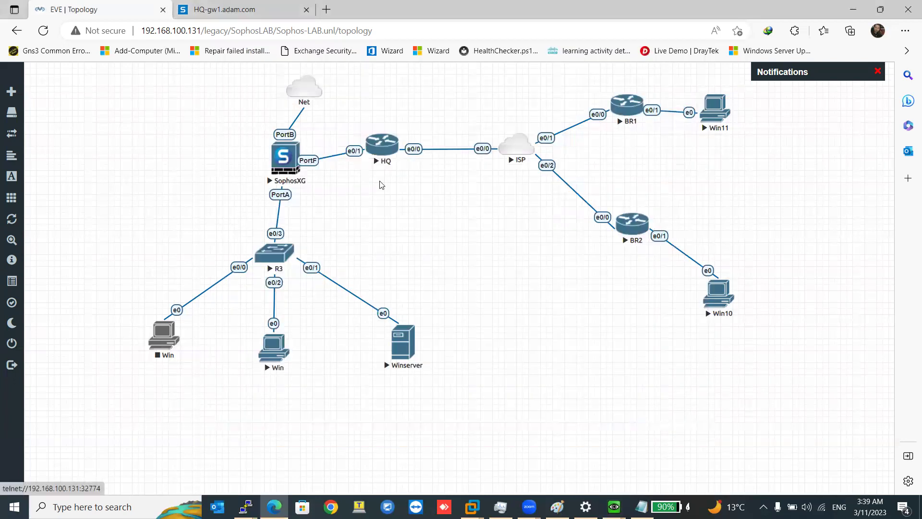
left_click(379, 154)
left_click(503, 95)
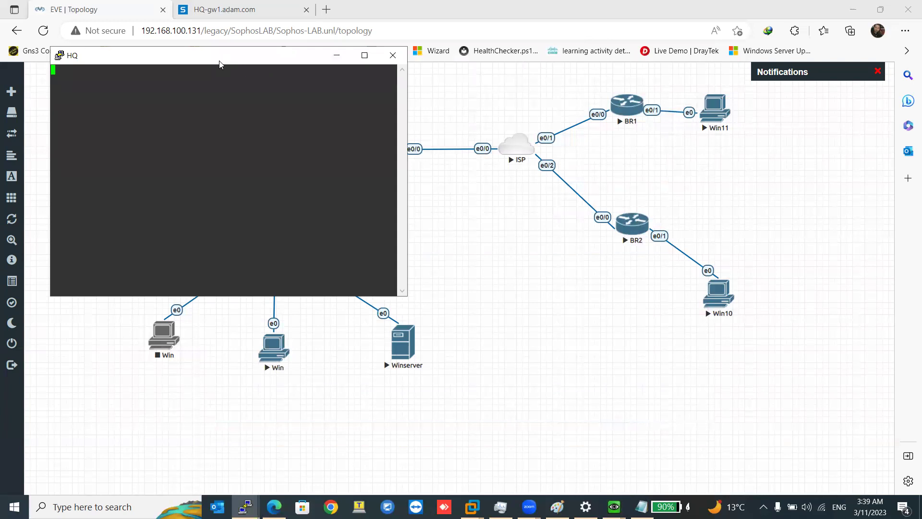
left_click_drag(220, 64, 624, 162)
key("Return")
key("Return")
key("Return")
key("Return")
key("Return")
key("Return")
type("en")
key("Return")
type("conf t")
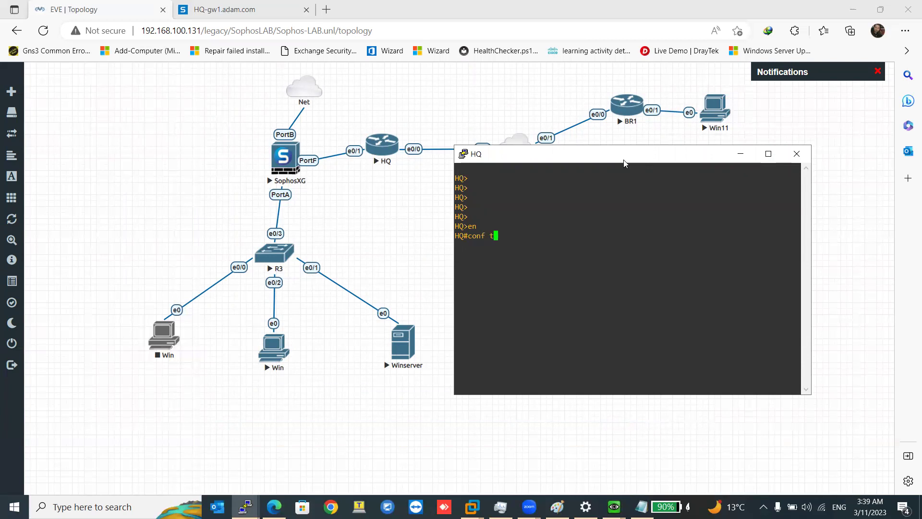
key("Return")
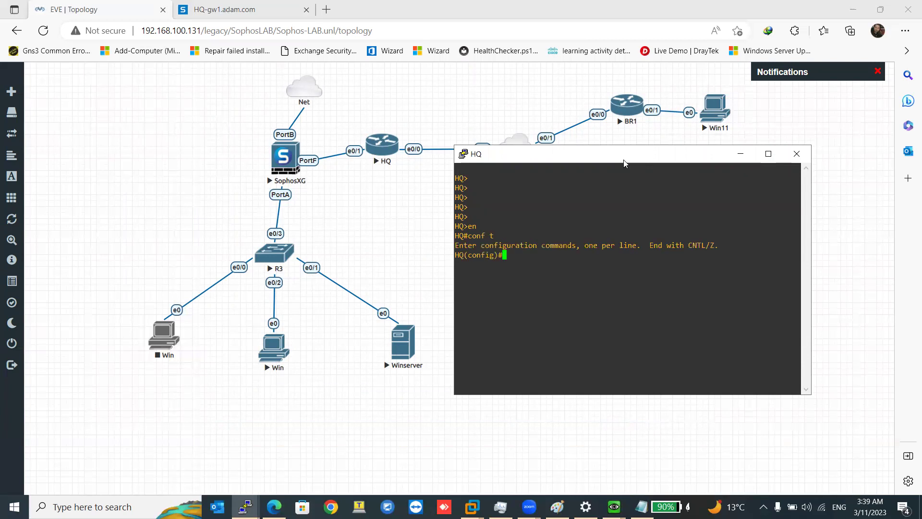
- Add a static route on HQ to 192.168.0.0 255.255.252.0 via 10.10.0.2
type("i")
type("p route 192.168.0.0 255.255.252")
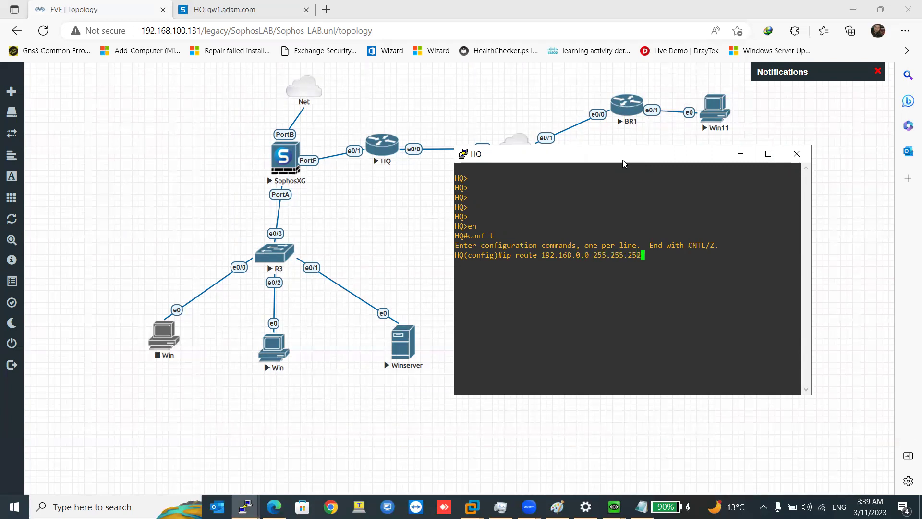
type(".0 10.10.0.2")
key("Return")
- Switch back to the Win virtual machine and repeat the ping to 10.10.0.1
left_click(614, 507)
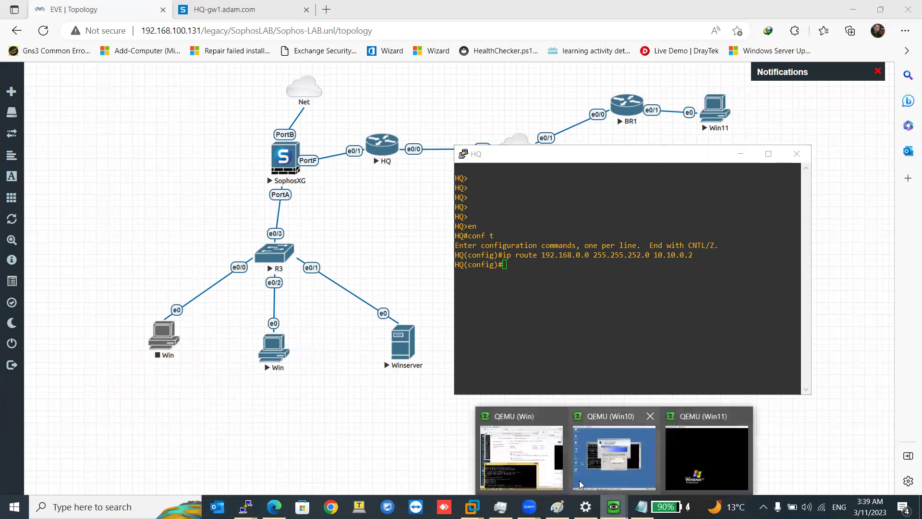
left_click(539, 460)
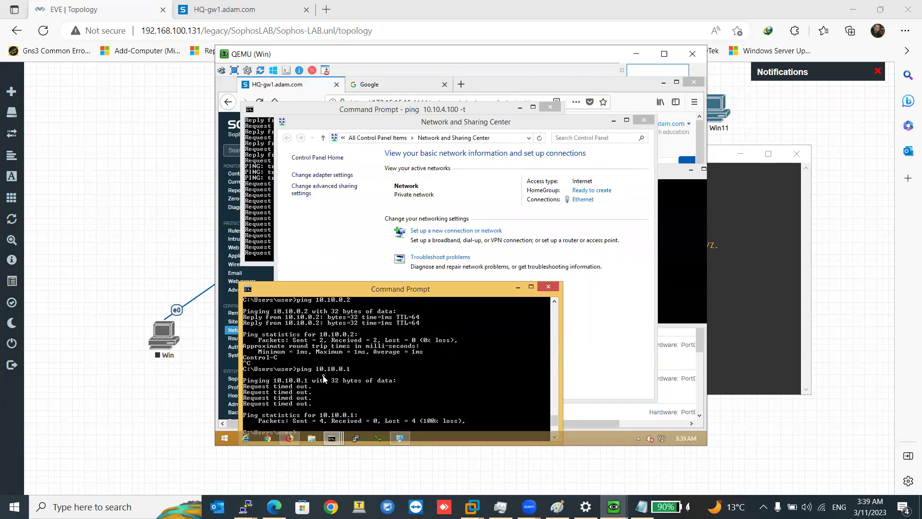
left_click_drag(363, 293, 484, 199)
key("Up")
key("Return")
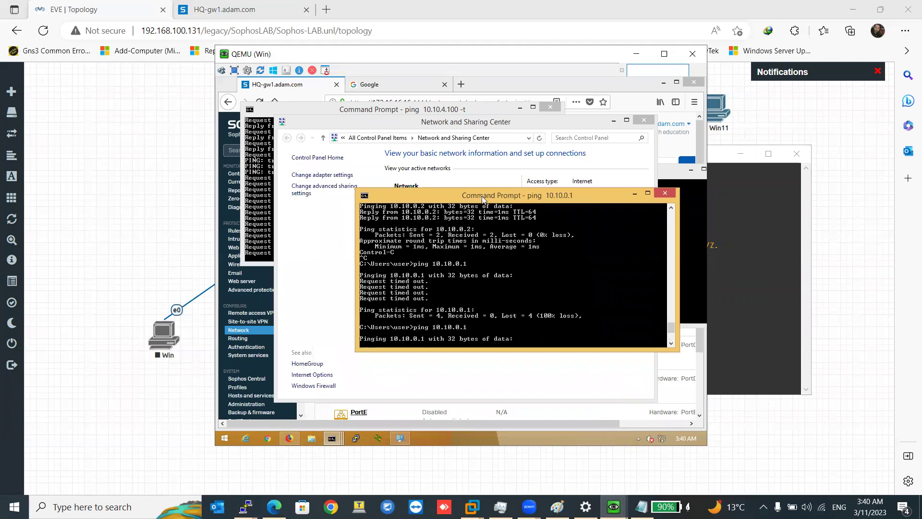
scroll(489, 266, "down", 1)
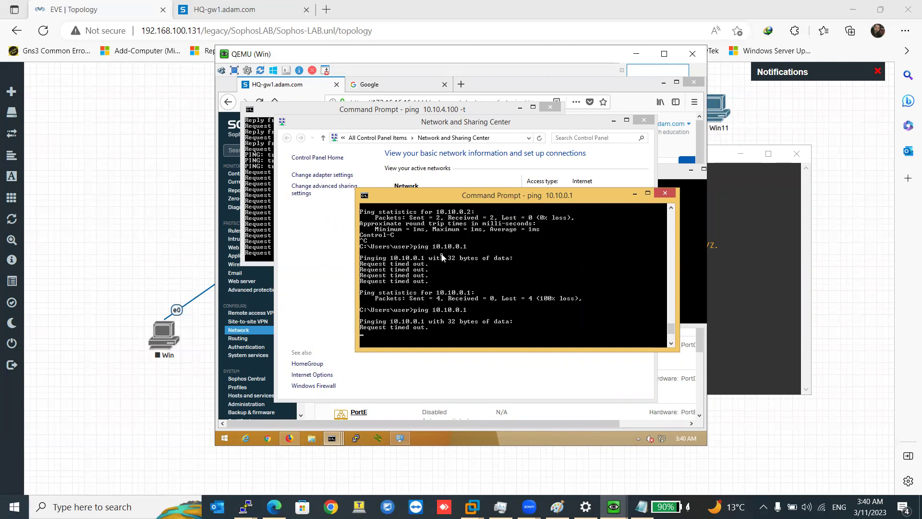
- Switch to the Sophos web console and start a new firewall rule named LAN To MPLS
left_click(138, 242)
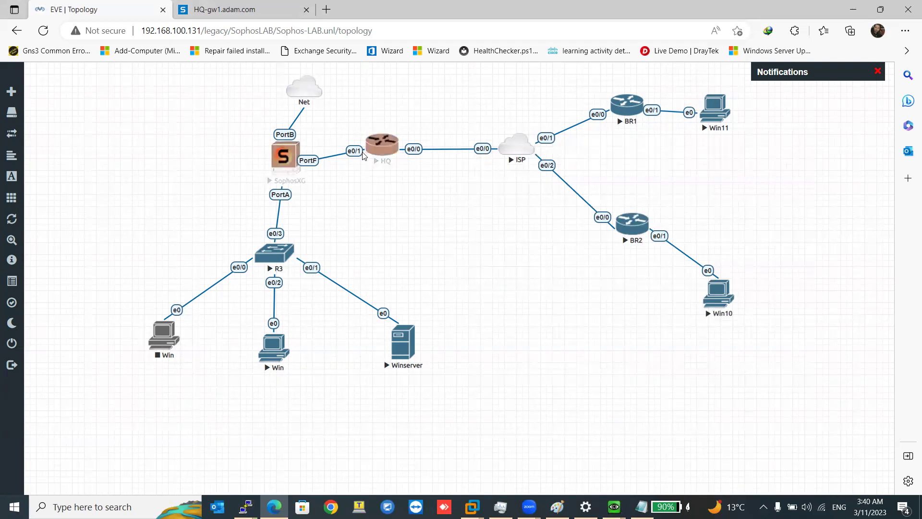
key("ctrl+Tab")
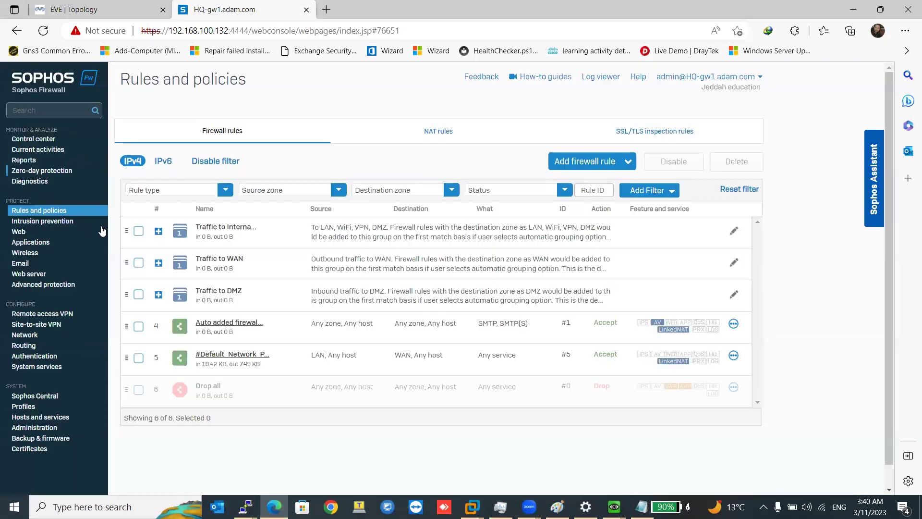
left_click(581, 161)
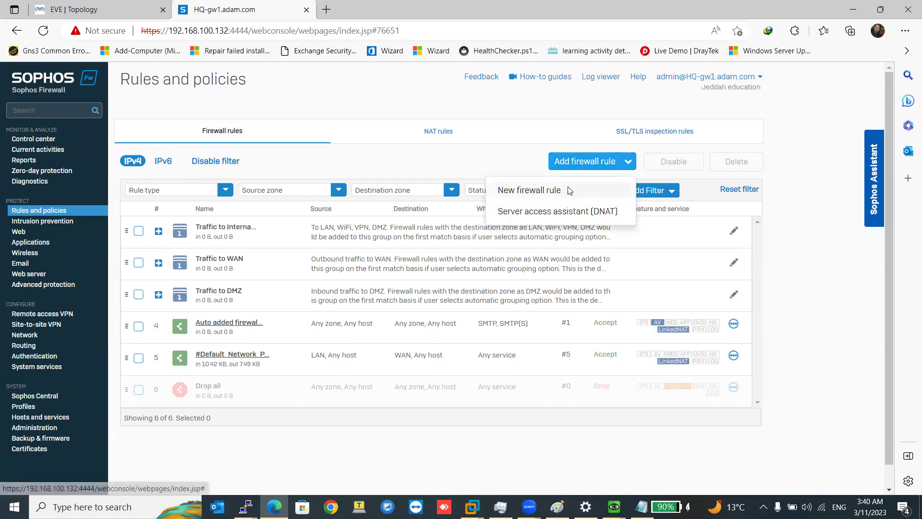
left_click(575, 188)
left_click(229, 164)
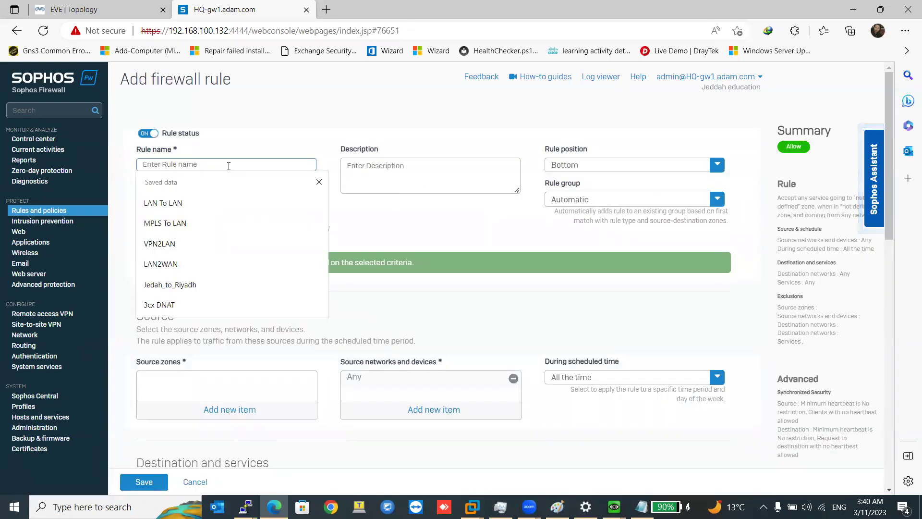
type("LAN To")
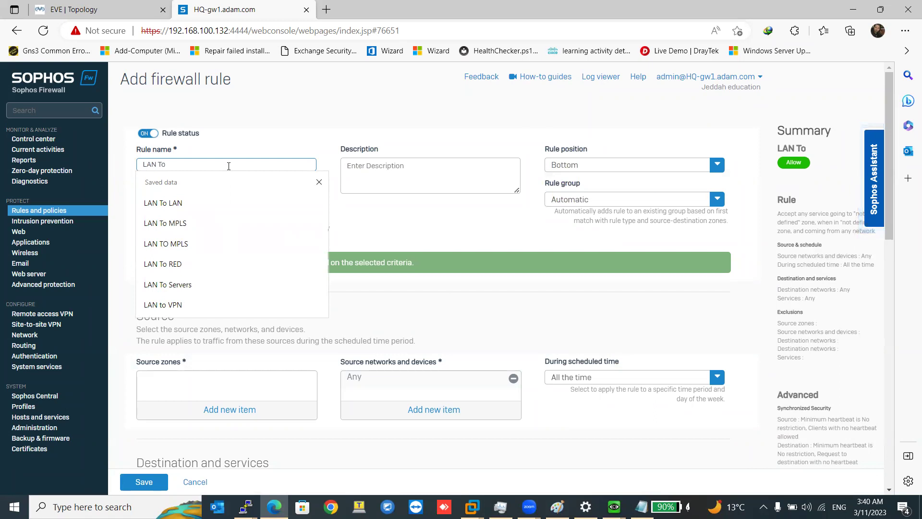
type(" MPLS")
left_click(355, 246)
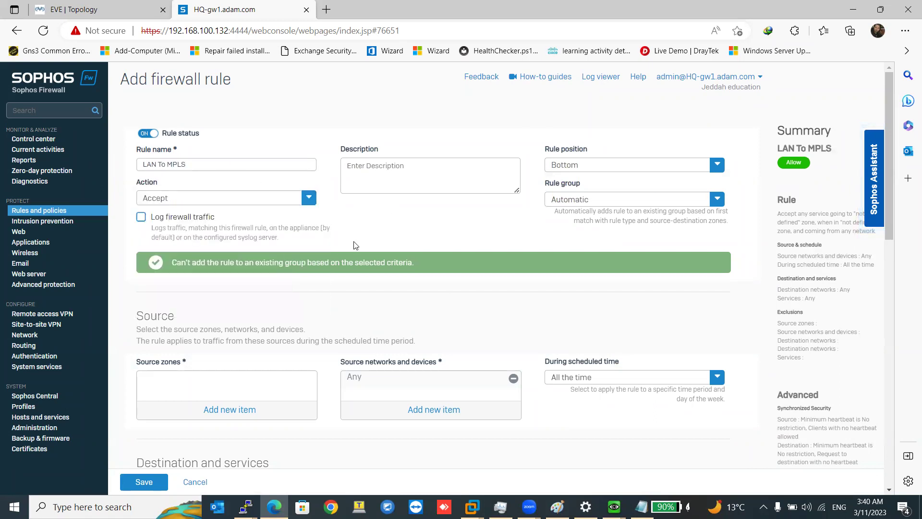
- Enable firewall traffic logging for the rule, set its position to Top and its group to Traffic to Internal Zones
left_click(140, 217)
left_click(571, 169)
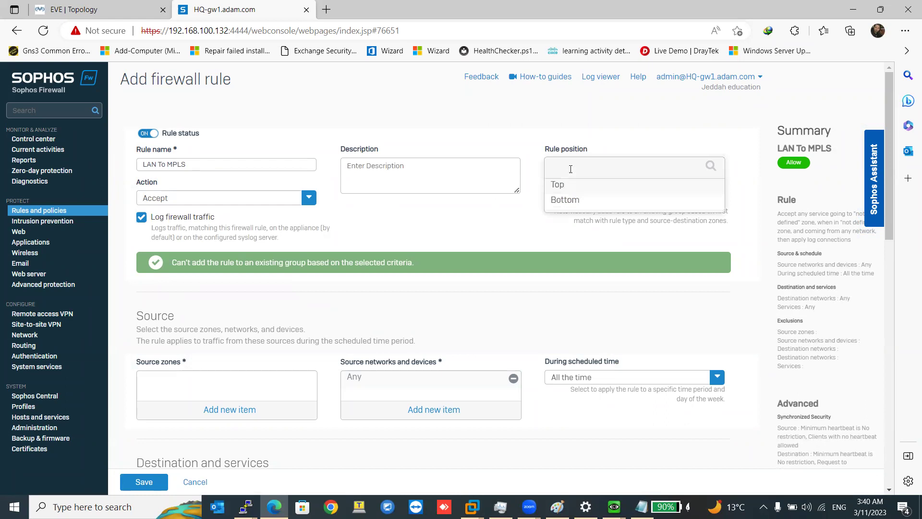
left_click(573, 186)
left_click(590, 199)
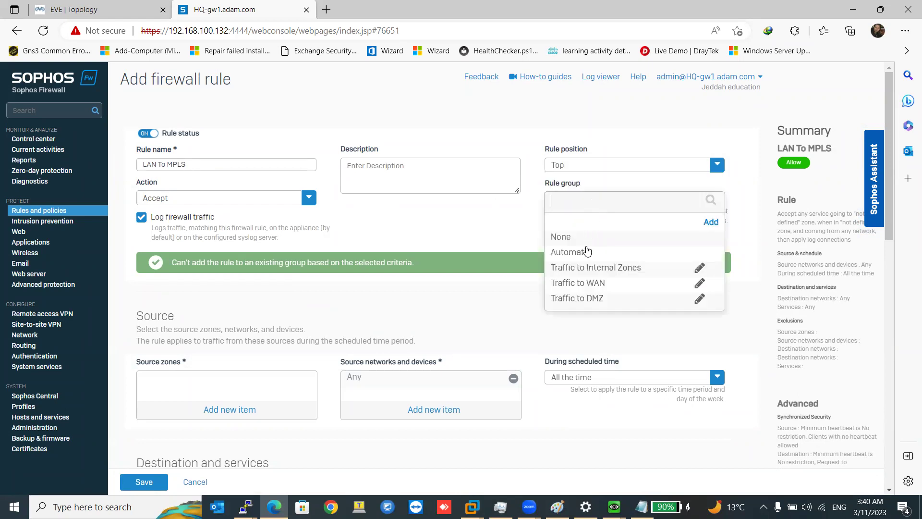
left_click(597, 270)
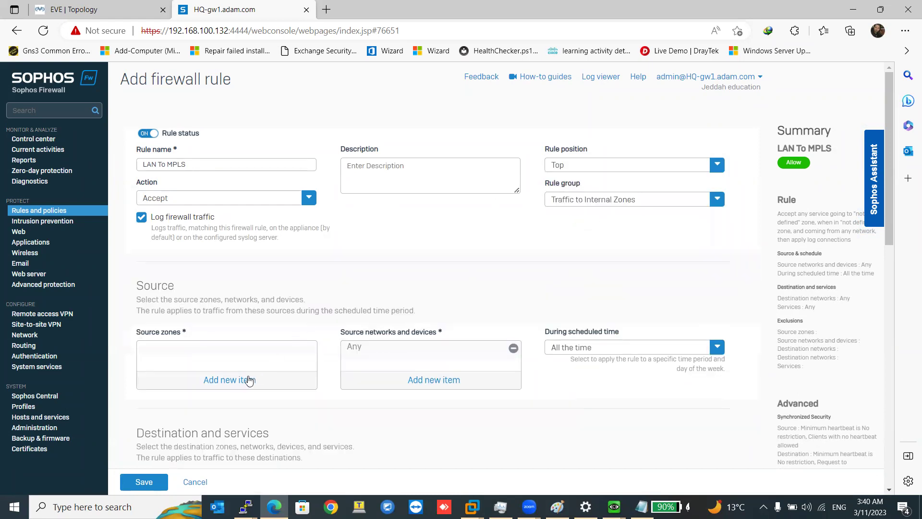
- Set the LAN To MPLS rule's source zone to LAN and its destination zone to MPLS
left_click(248, 381)
left_click(174, 365)
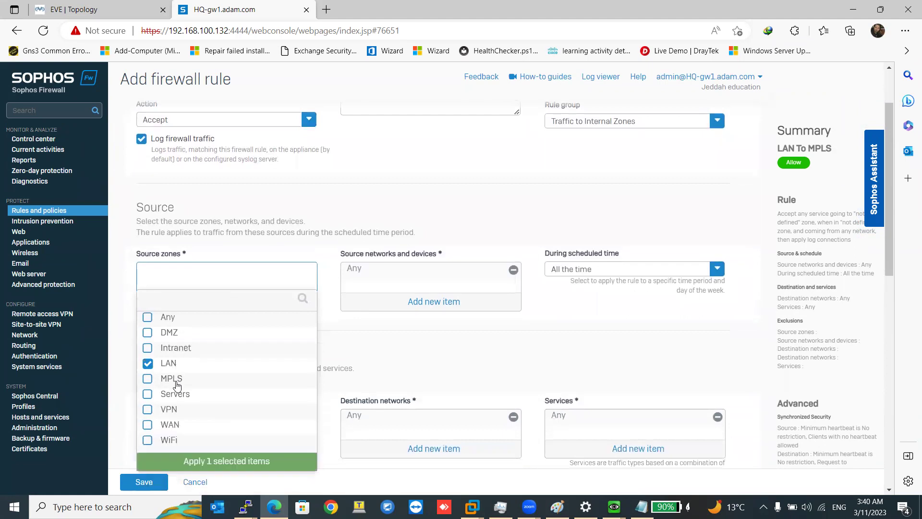
left_click(222, 461)
scroll(201, 385, "down", 1)
left_click(210, 385)
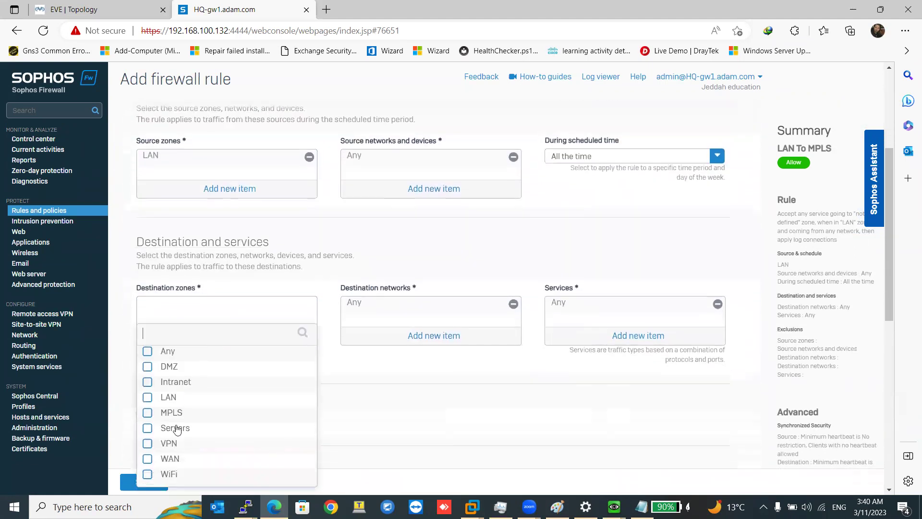
scroll(176, 429, "down", 1)
left_click(173, 378)
left_click(193, 460)
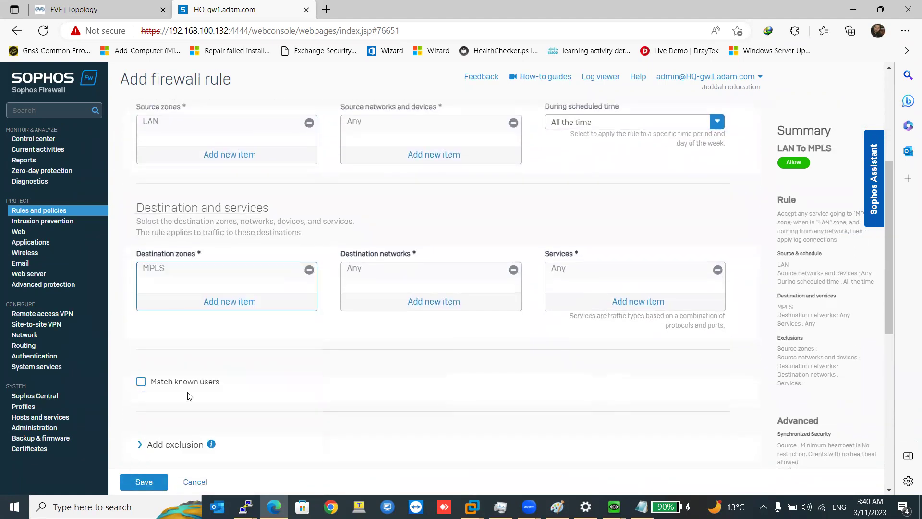
- Add MPLS to the rule's source zones and LAN to its destination zones, and save the rule
left_click(208, 161)
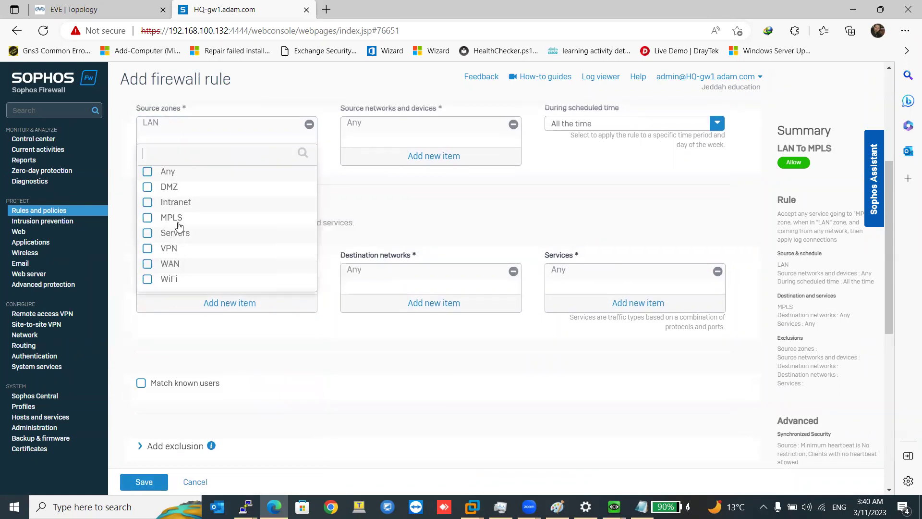
left_click(175, 219)
left_click(206, 297)
left_click(214, 307)
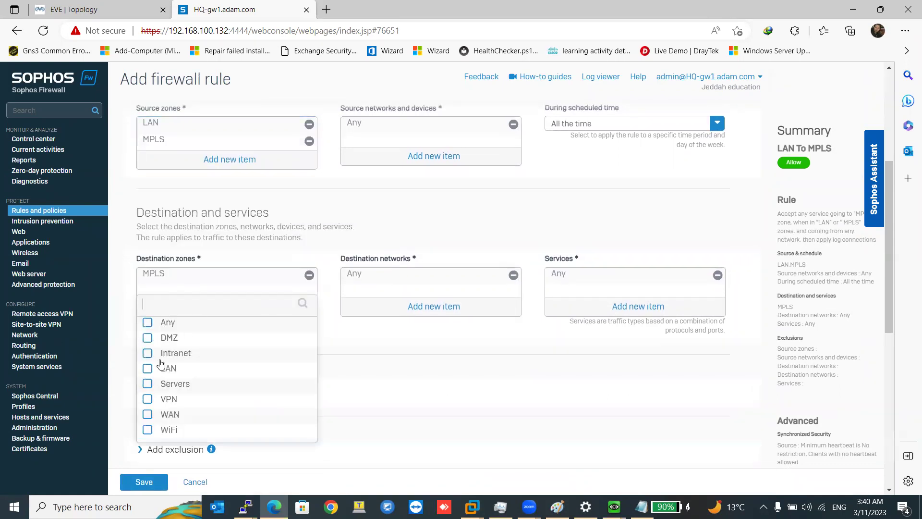
left_click(161, 367)
left_click(211, 451)
scroll(165, 450, "down", 5)
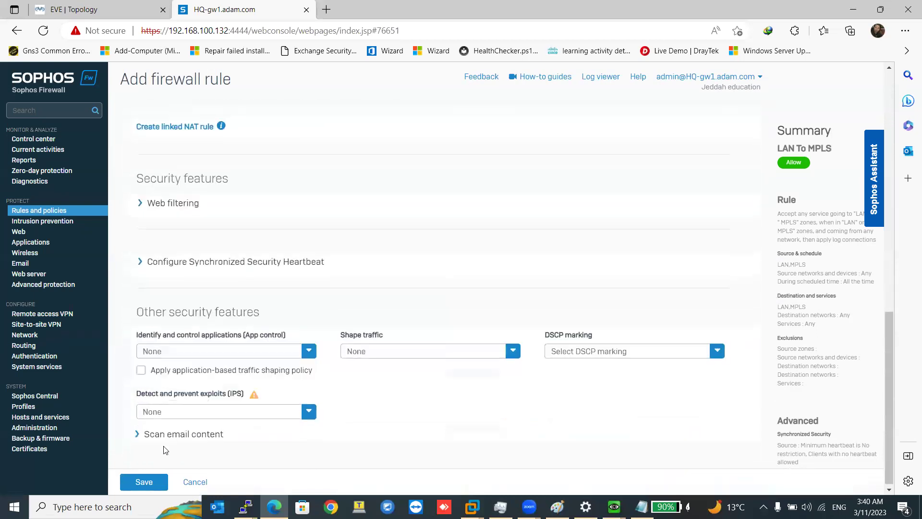
left_click(138, 478)
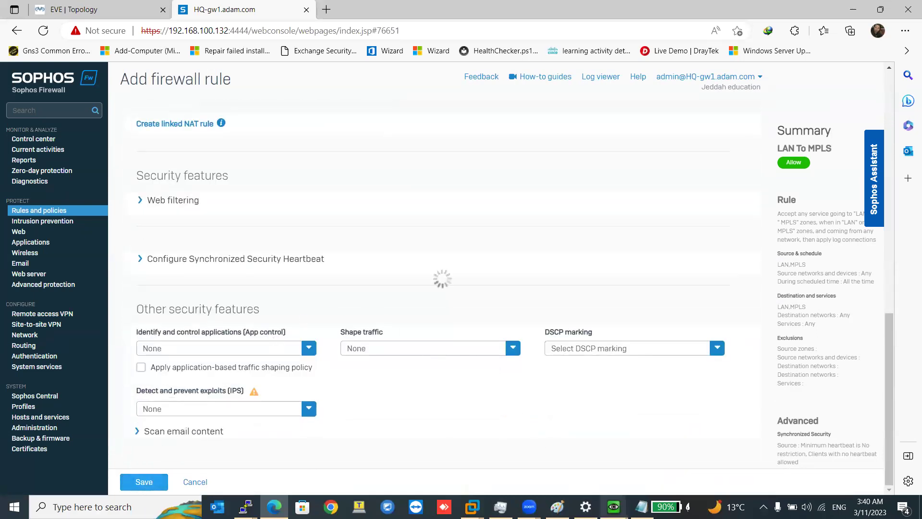
- Switch to the Win10 virtual machine, clear its command prompt and start a continuous ping to 192.168.0.100
mouse_move(614, 506)
left_click(618, 461)
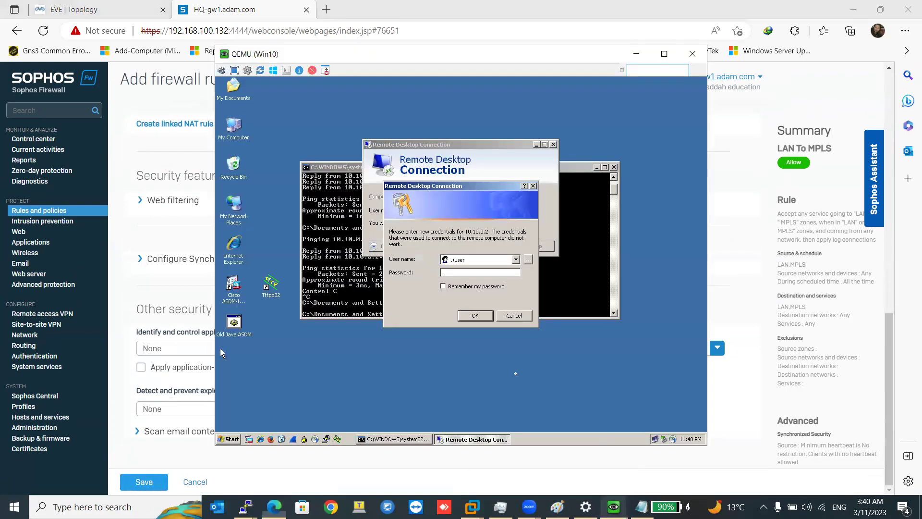
left_click(337, 272)
type("c")
type("ls")
key("Return")
type("ping 192.168.0.100")
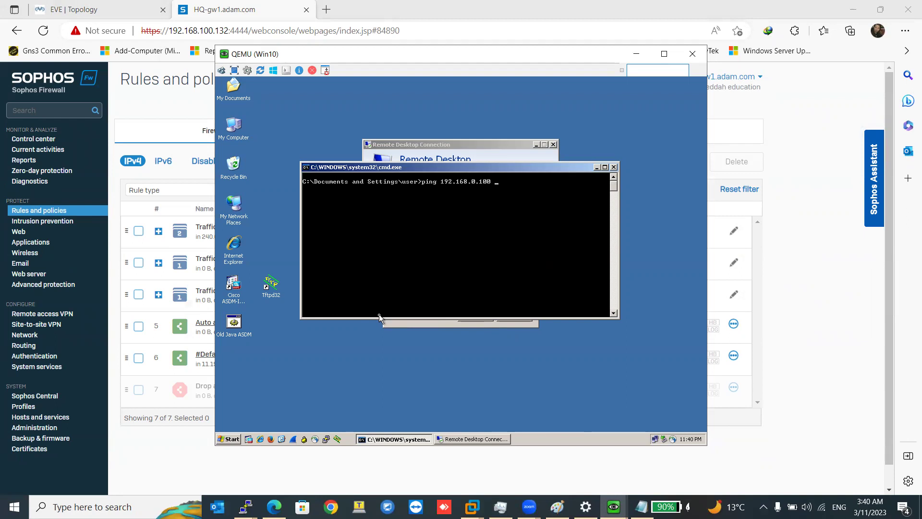
type("-t")
key("Return")
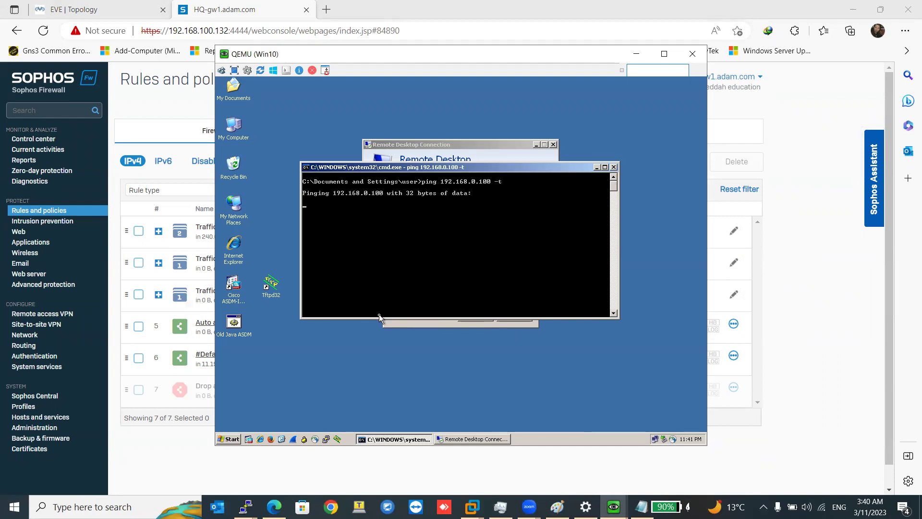
- Switch to the Win11 virtual machine, open a command prompt and start a continuous ping to 192.168.0.100
left_click(613, 507)
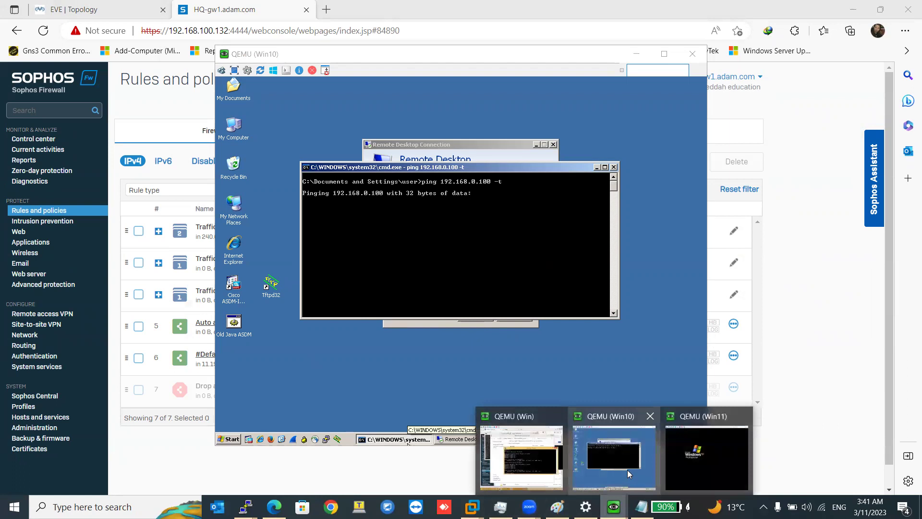
left_click(699, 456)
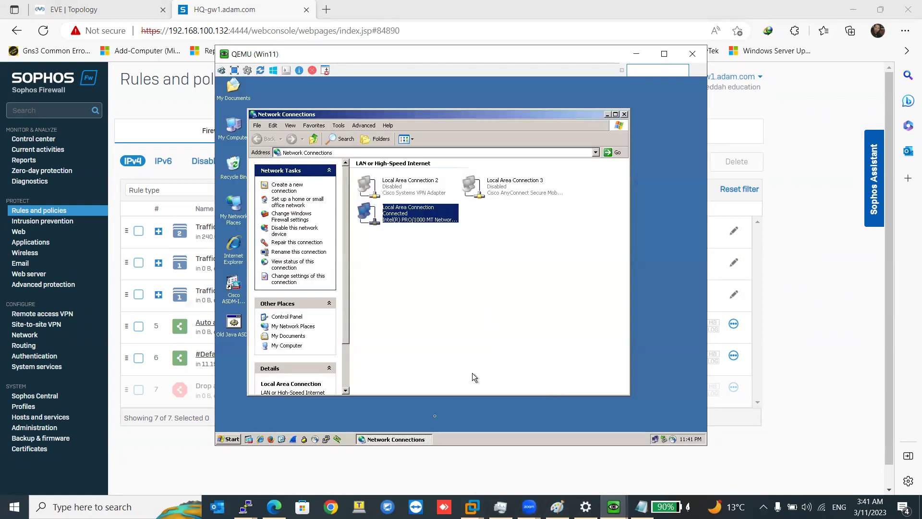
left_click(233, 438)
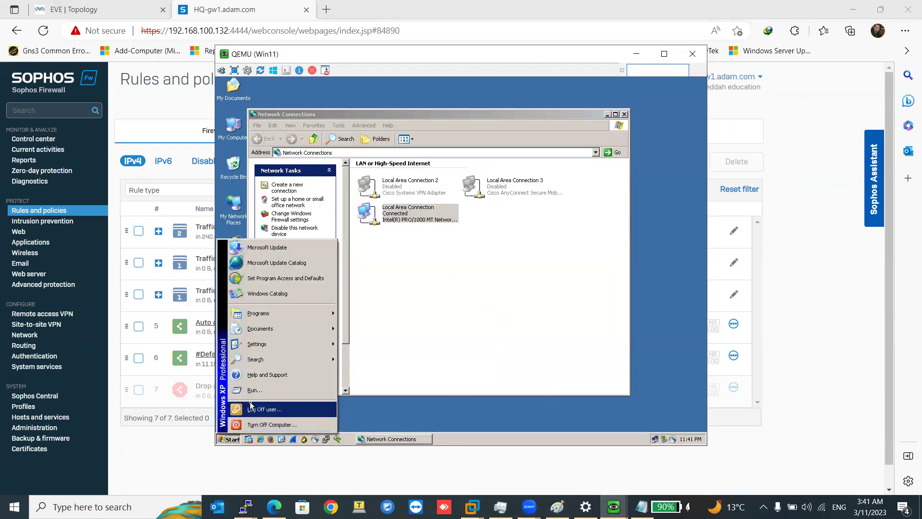
left_click(254, 390)
type("cmd")
key("Return")
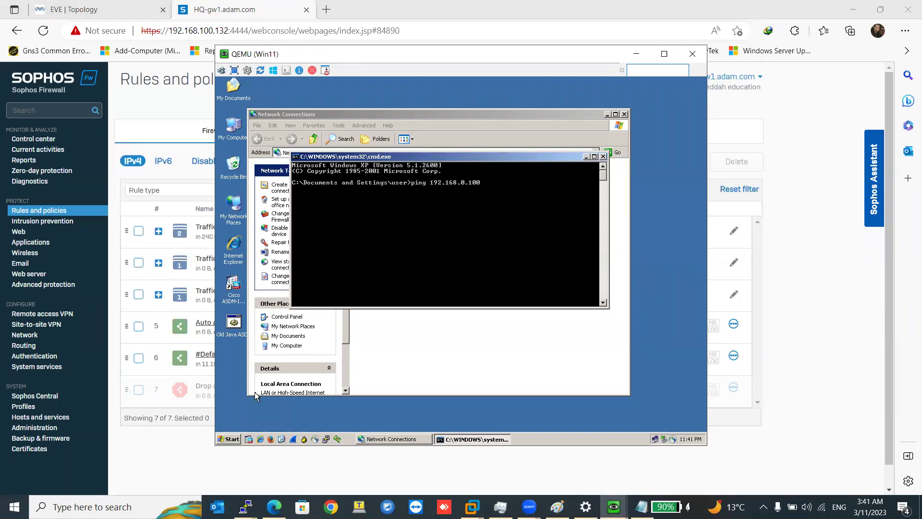
key("Return")
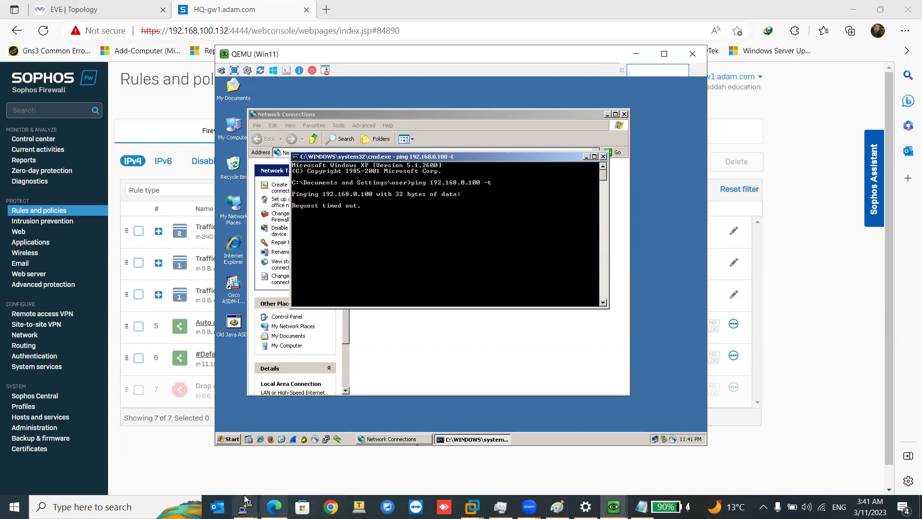
- Switch to the Win virtual machine, ping 10.10.0.1 again and stop the ping after a few packets
mouse_move(614, 506)
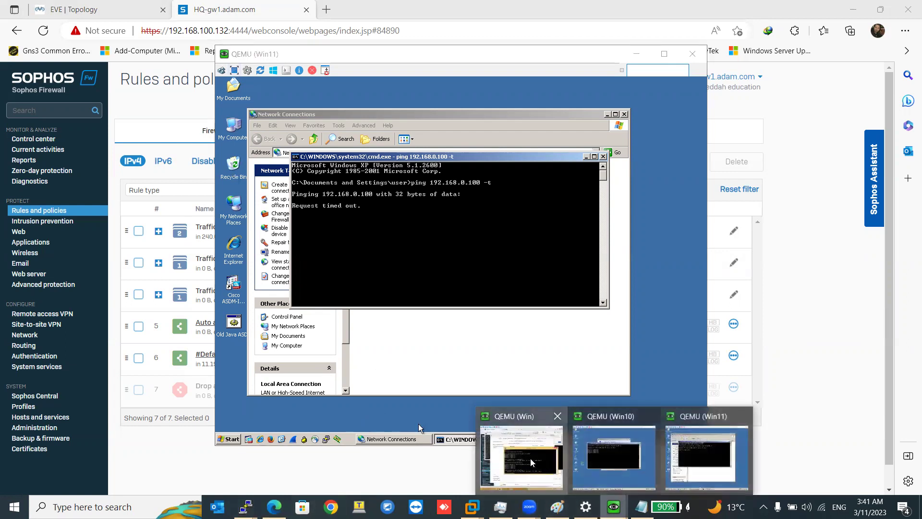
left_click(532, 462)
key("Up")
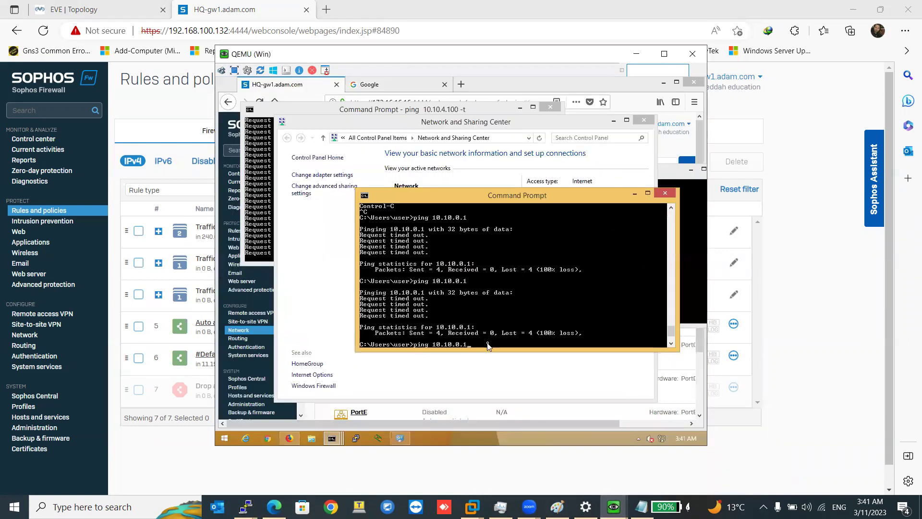
key("Return")
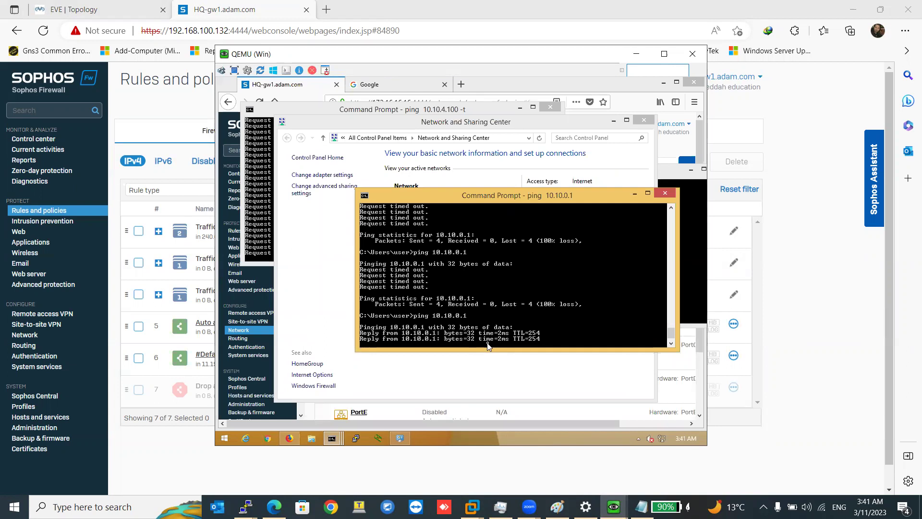
key("ctrl+c")
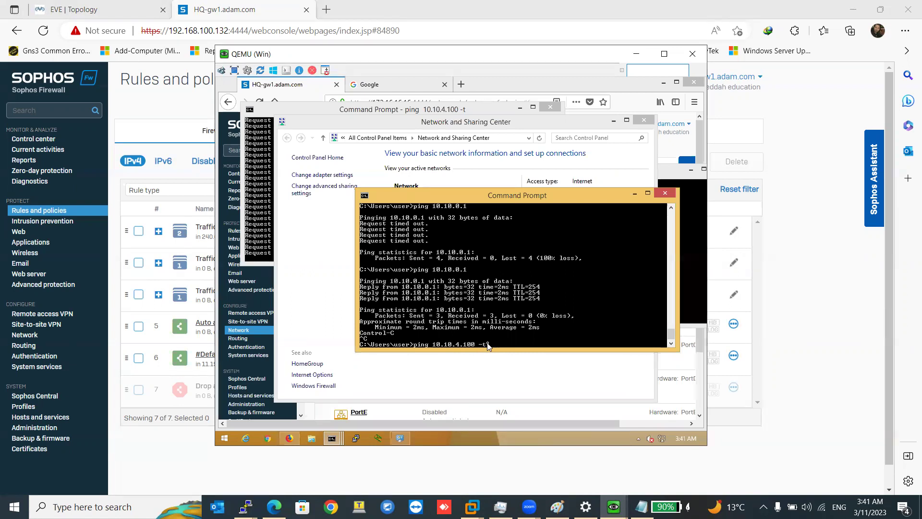
- Start a continuous ping to 10.10.4.100 and close the two older windows pinging 10.10.4.100 and 10.10.0.1
key("Return")
left_click(699, 246)
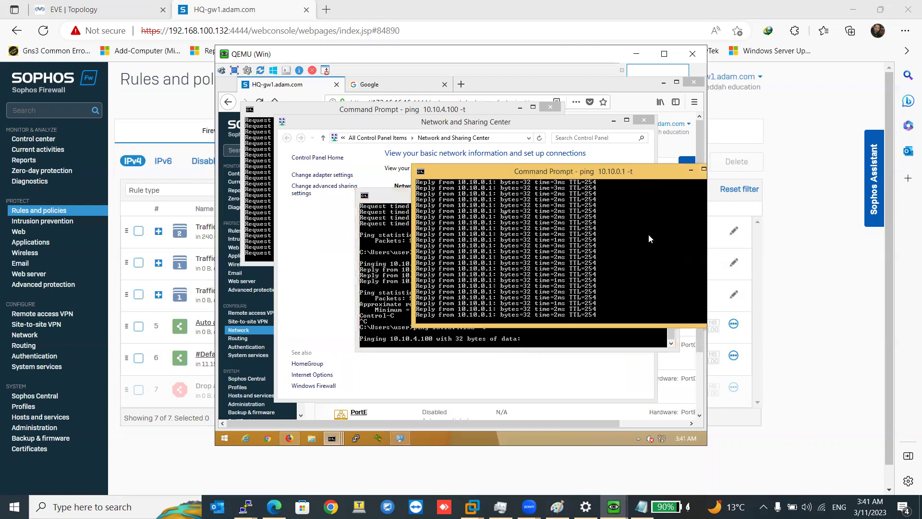
left_click(270, 159)
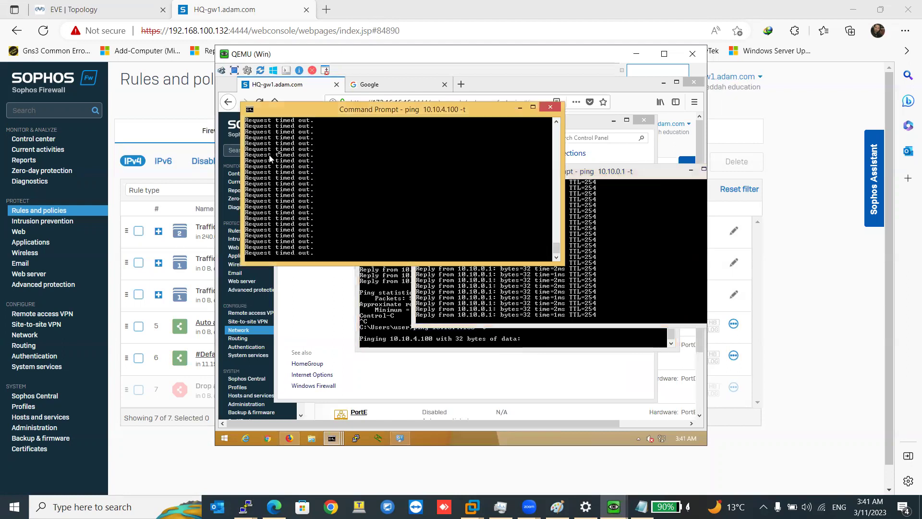
left_click(550, 107)
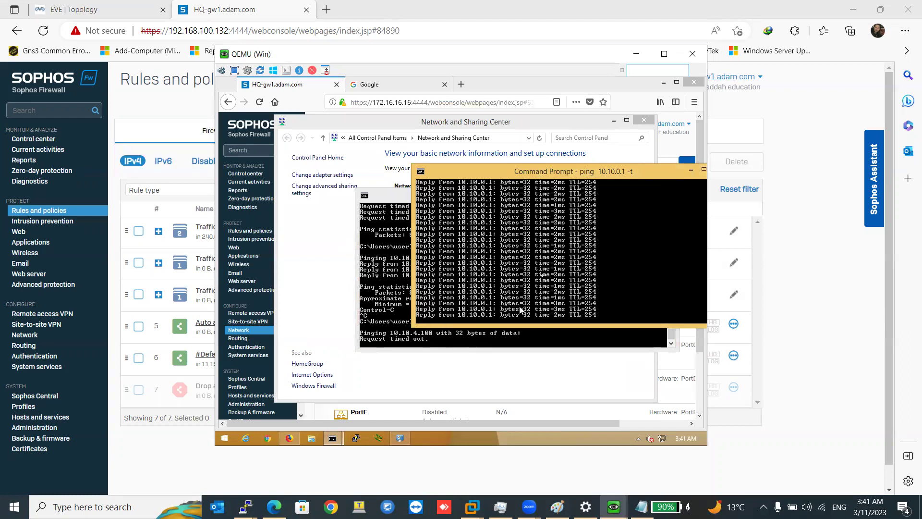
left_click_drag(634, 174, 529, 162)
left_click(617, 158)
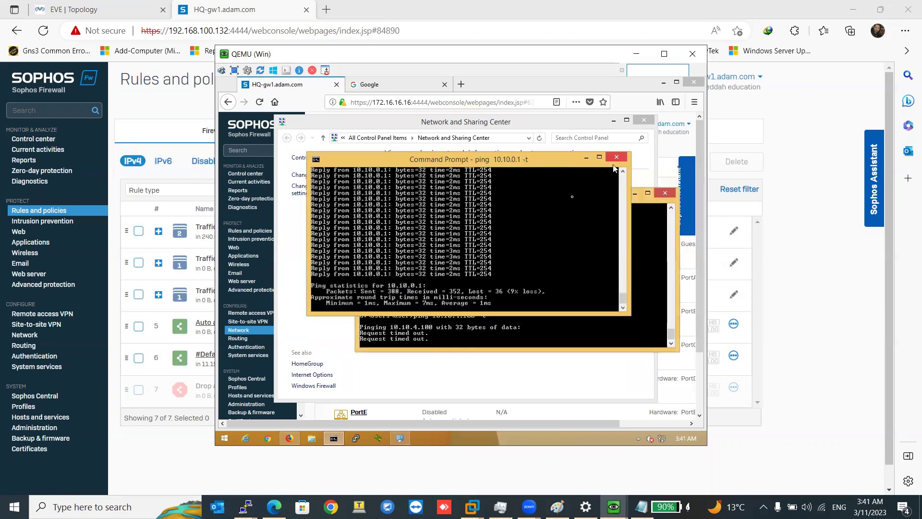
- Open a new command prompt in the Win virtual machine and start a continuous ping to 10.10.8.100
right_click(332, 441)
left_click(331, 398)
type("ping ")
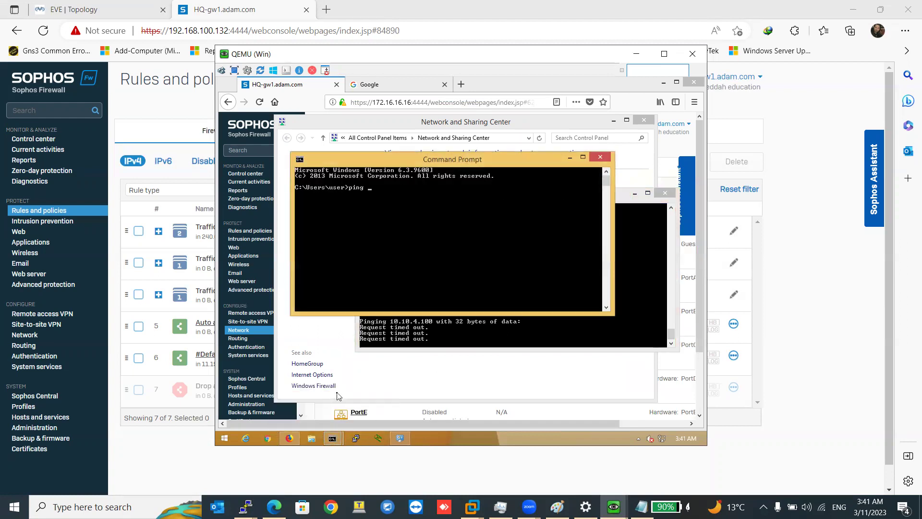
type("10.10.8.100")
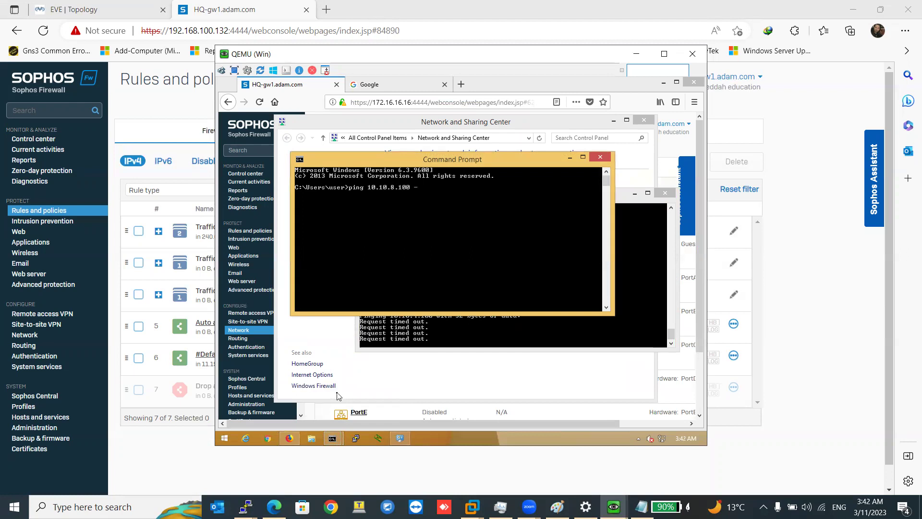
type(" -t")
key("Return")
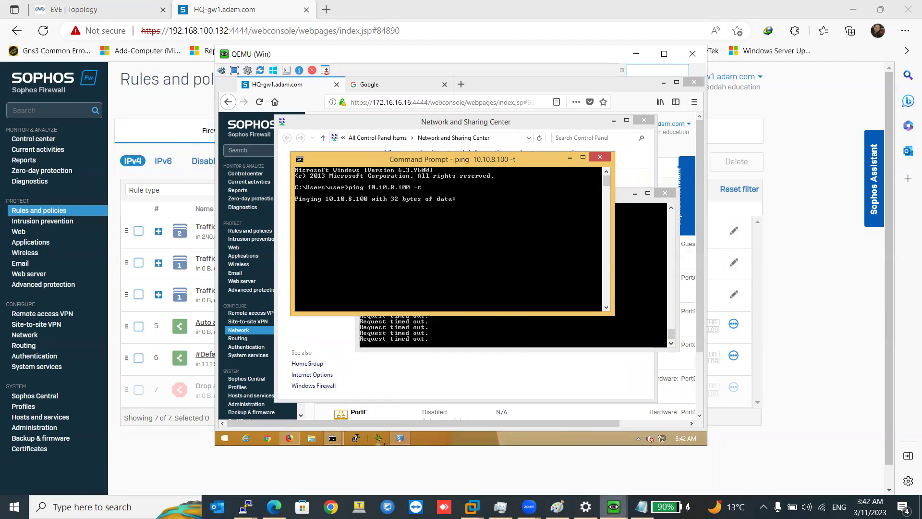
- Switch to the Win10 virtual machine, open a second command prompt beside the running ping and ping 10.10.0.1
left_click(615, 505)
left_click(624, 456)
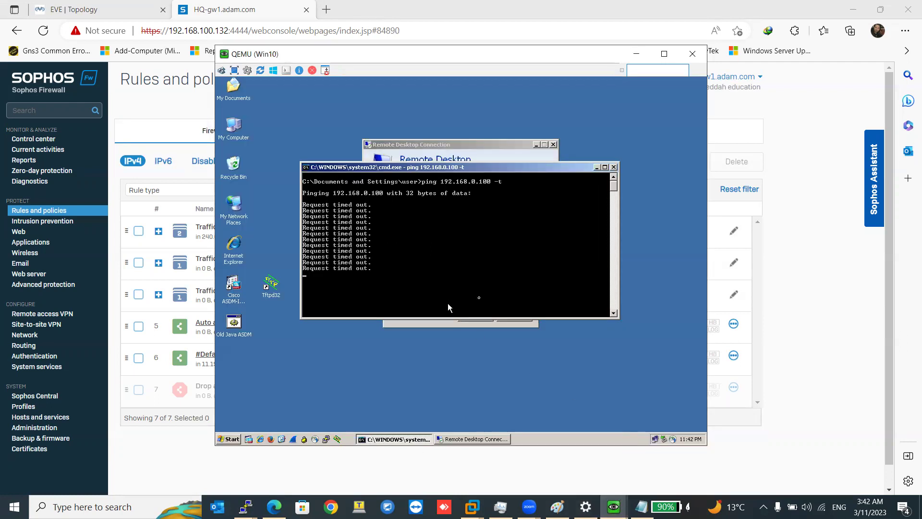
right_click(375, 435)
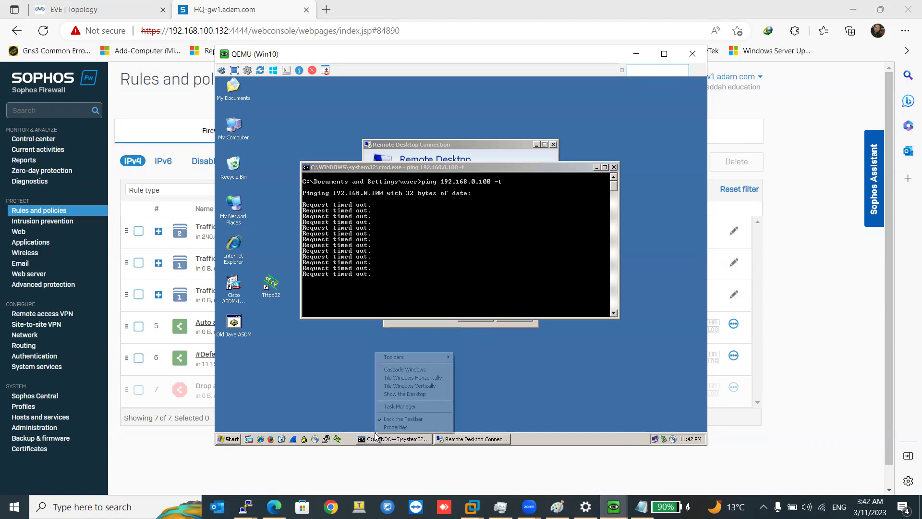
left_click(230, 439)
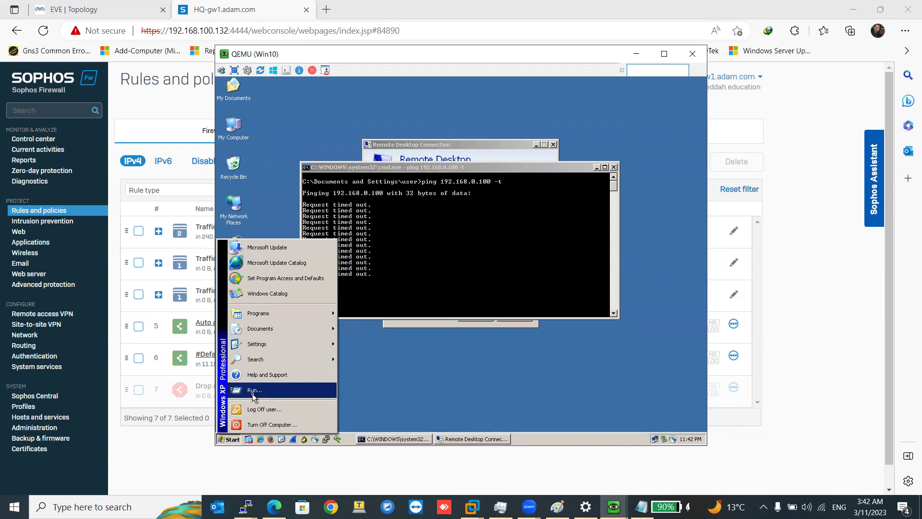
left_click(253, 390)
left_click(282, 414)
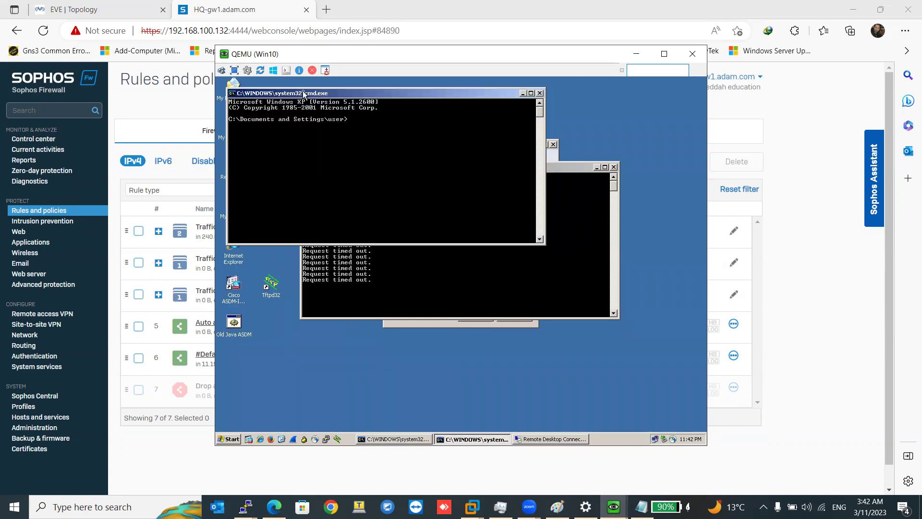
left_click_drag(307, 96, 446, 228)
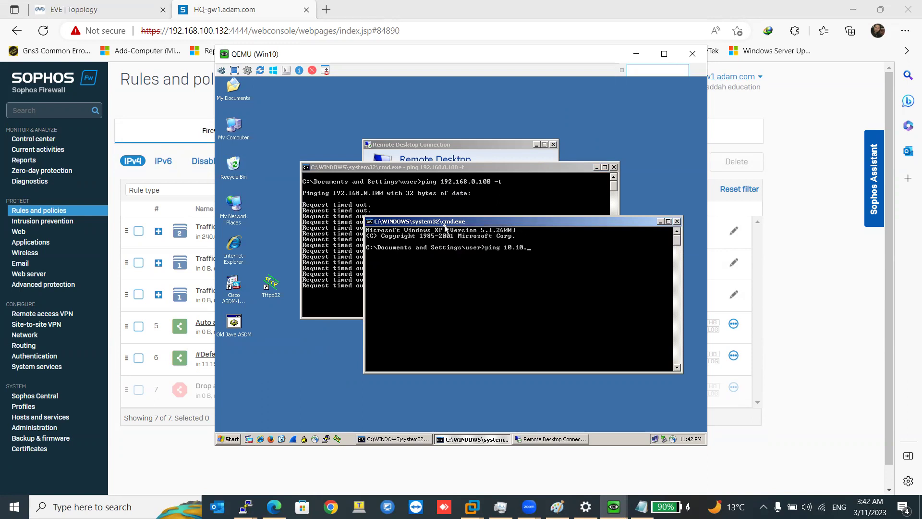
type("1")
key("Return")
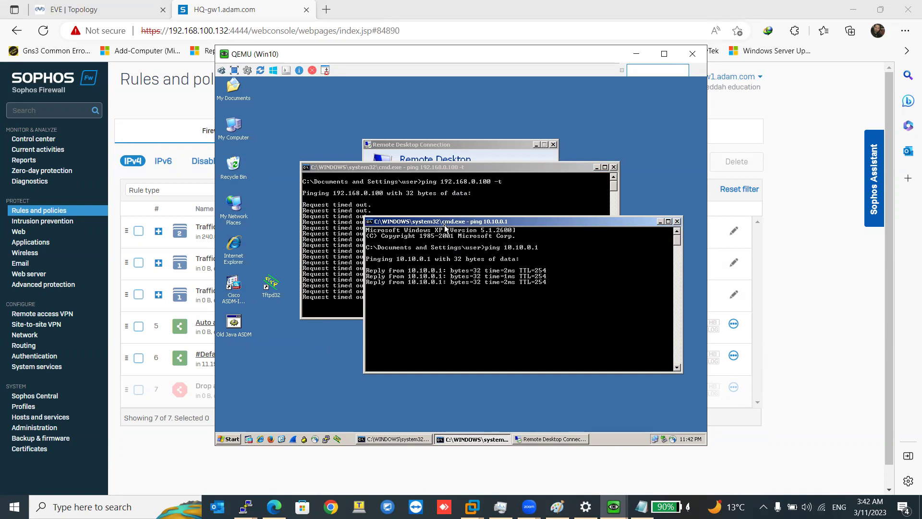
- Ping 10.10.0.2 from the second command prompt of the Win10 virtual machine
key("Return")
key("Up")
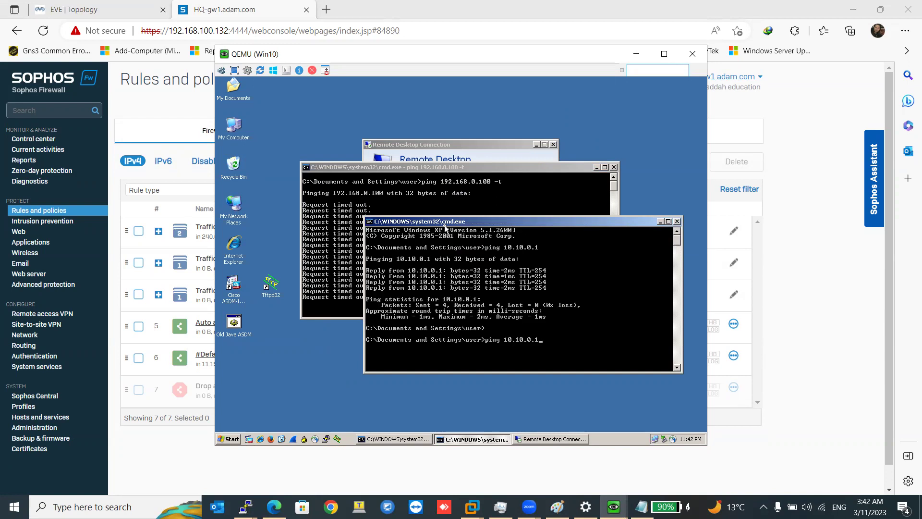
key("Return")
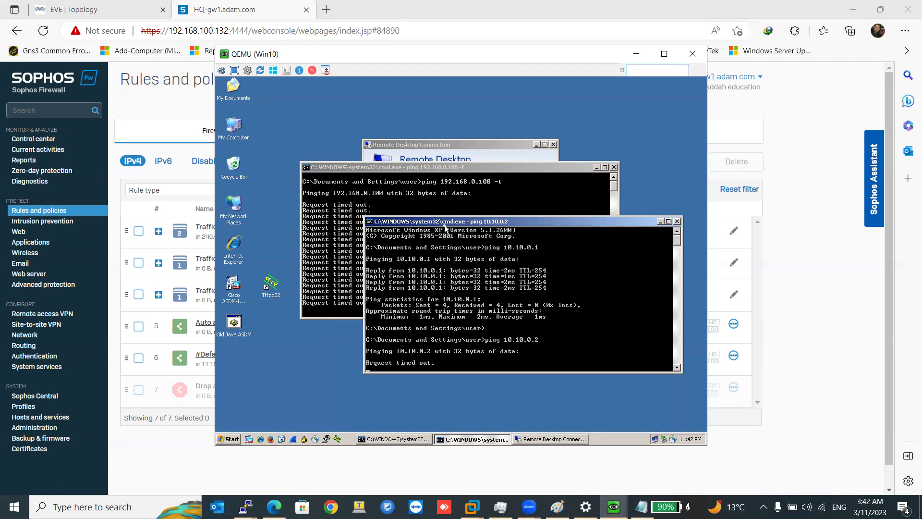
scroll(446, 253, "down", 2)
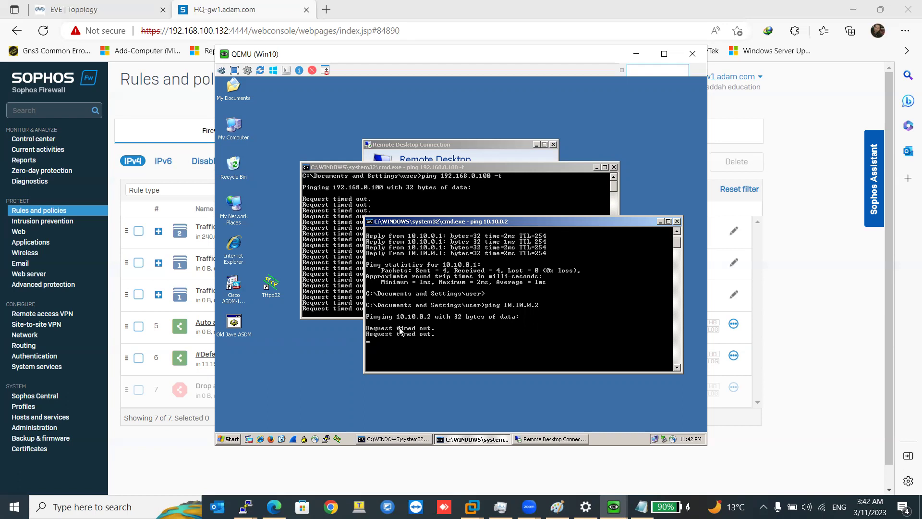
- Start a new IPv4 unicast static route with destination 10.10.4.0 and netmask /22 (255.255.252.0)
left_click(25, 346)
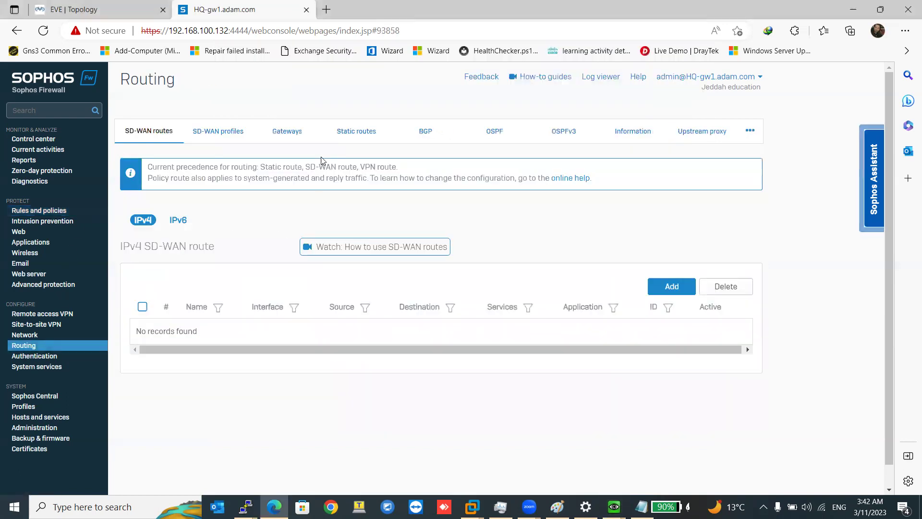
left_click(360, 142)
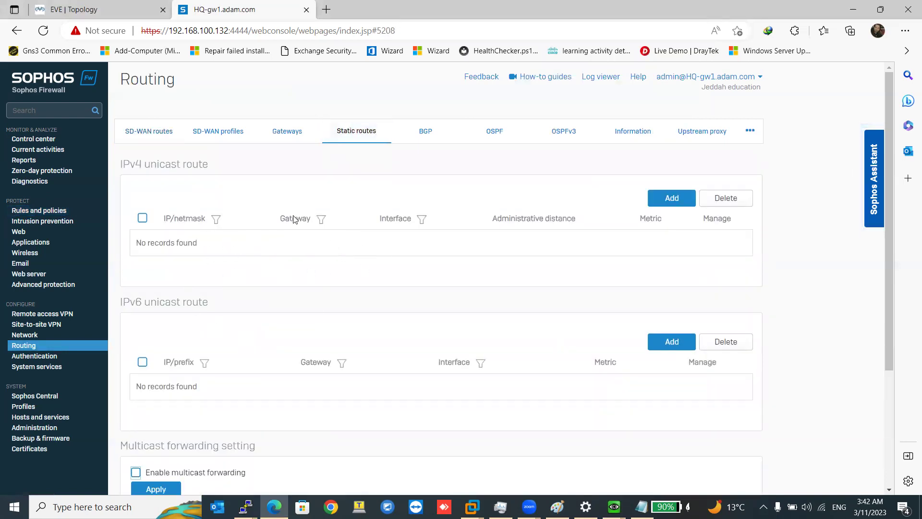
left_click(672, 198)
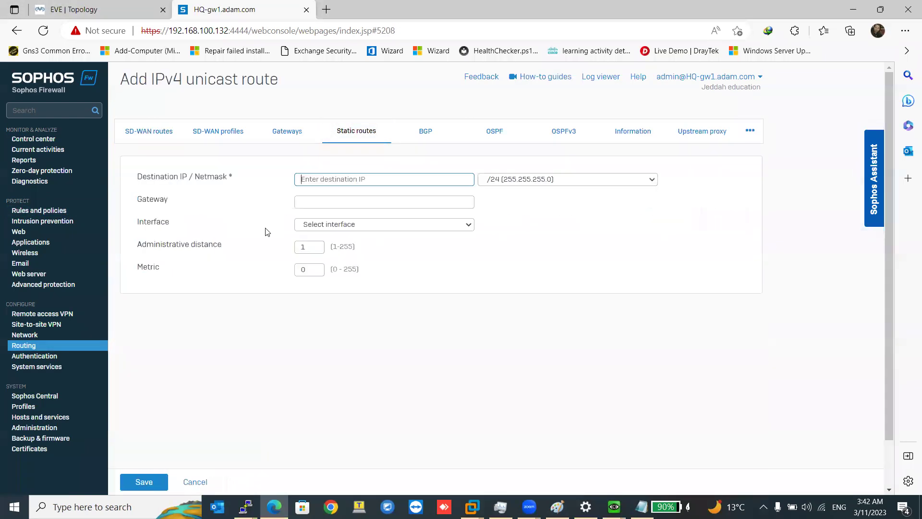
left_click(330, 181)
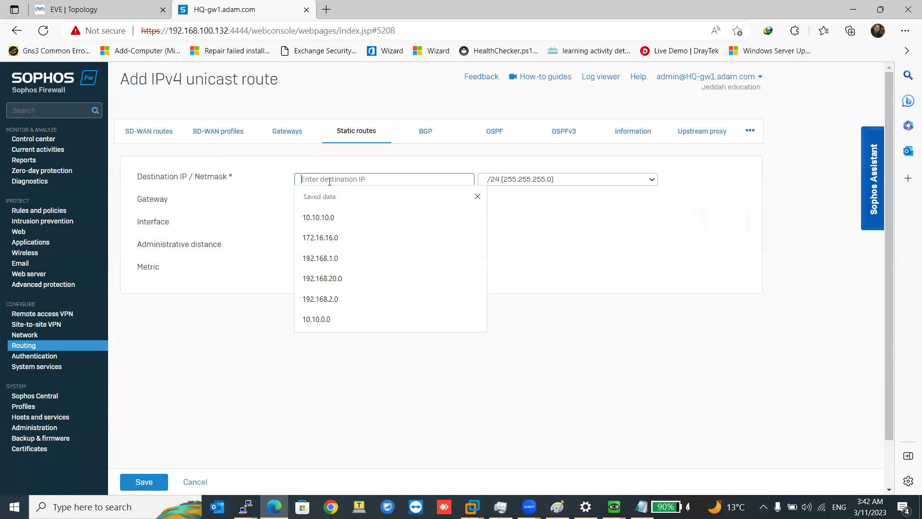
left_click(330, 217)
double_click(325, 179)
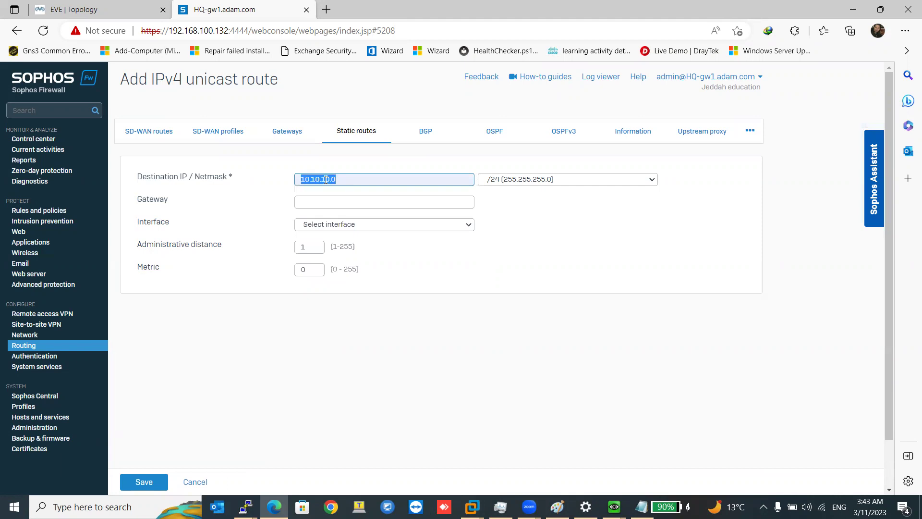
left_click(323, 180)
type("4")
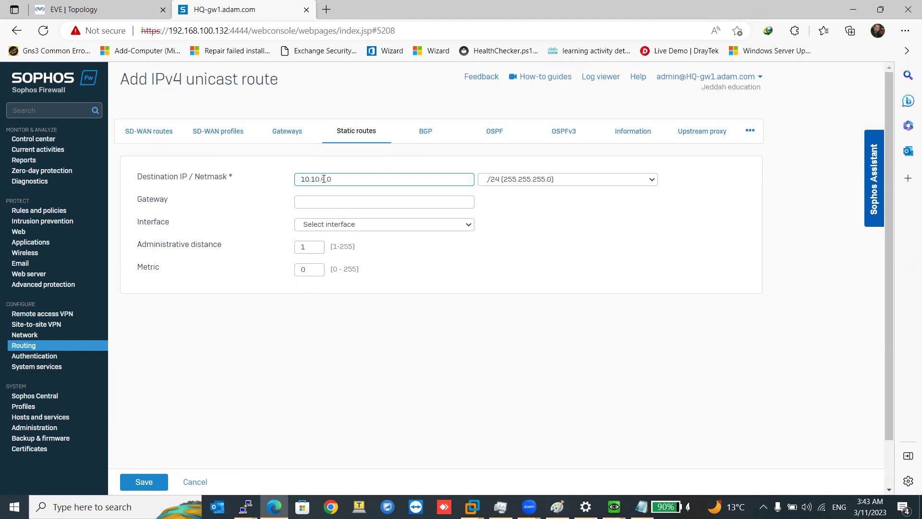
left_click(493, 183)
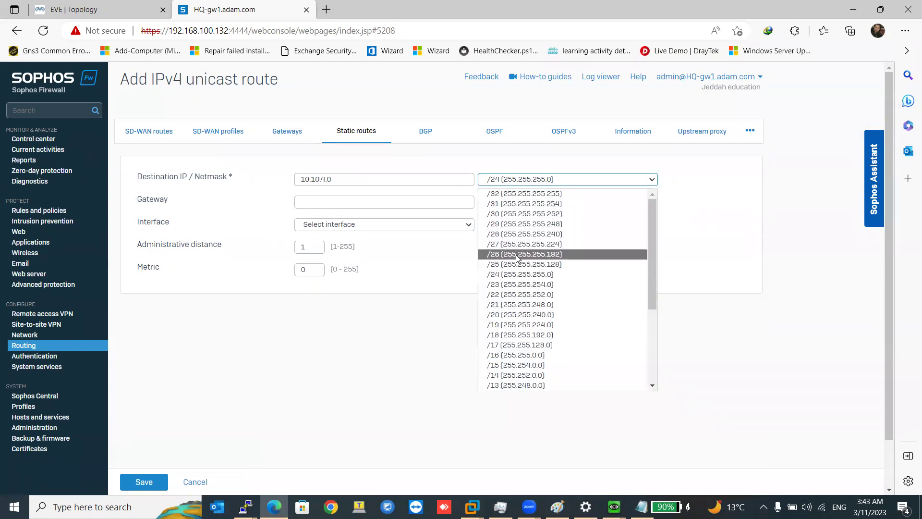
left_click(525, 294)
- Set the 10.10.4.0 route's gateway to 10.10.0.1 and interface to PortF-10.10.0.2, and save the route
left_click(330, 204)
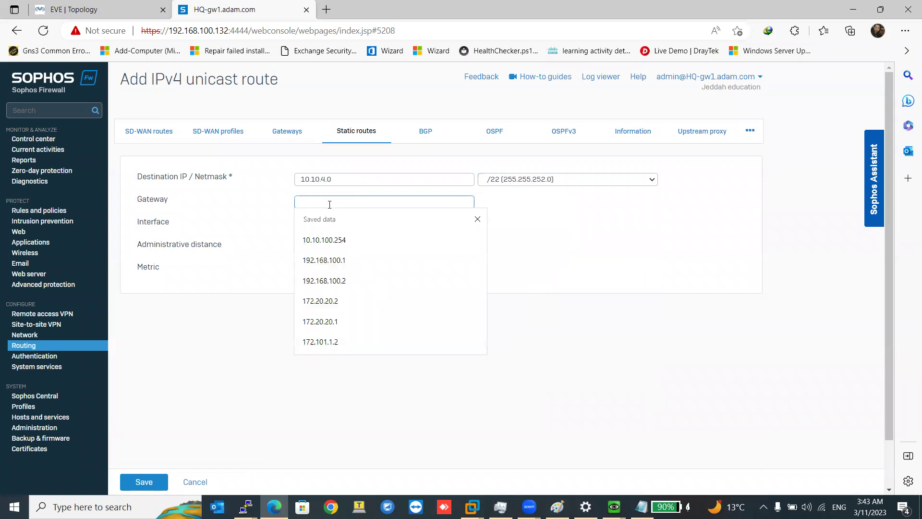
type("10")
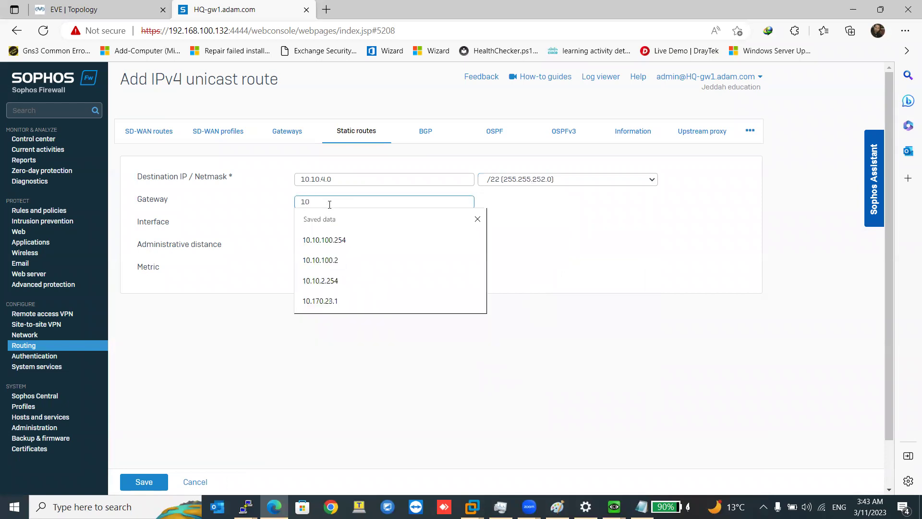
type(".10.0.1")
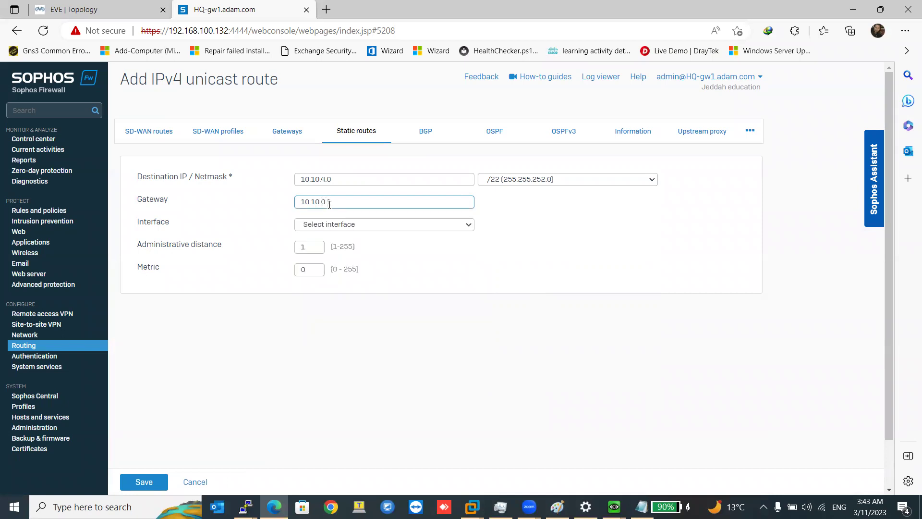
left_click(340, 224)
left_click(342, 289)
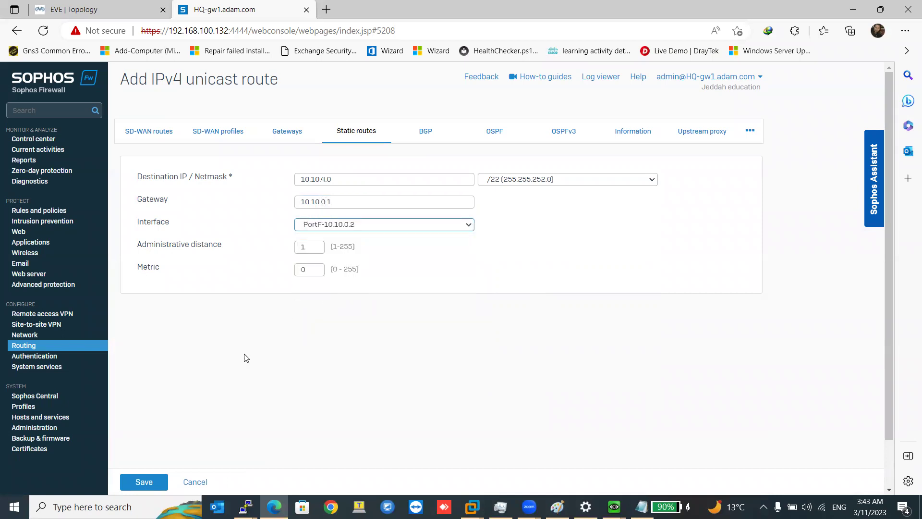
left_click(160, 482)
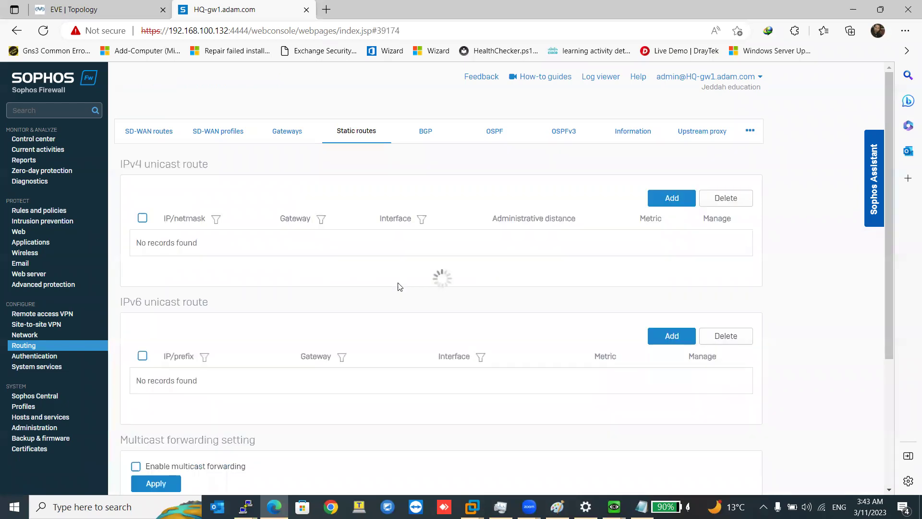
- Start another IPv4 unicast route with destination 10.10.8.0 and netmask /22 (255.255.252.0)
left_click(671, 197)
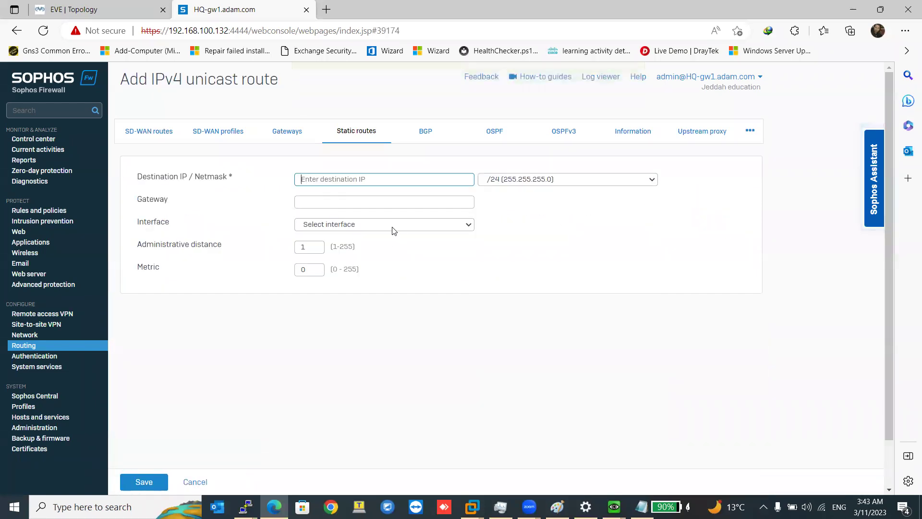
left_click(356, 184)
type("10.10.8.0")
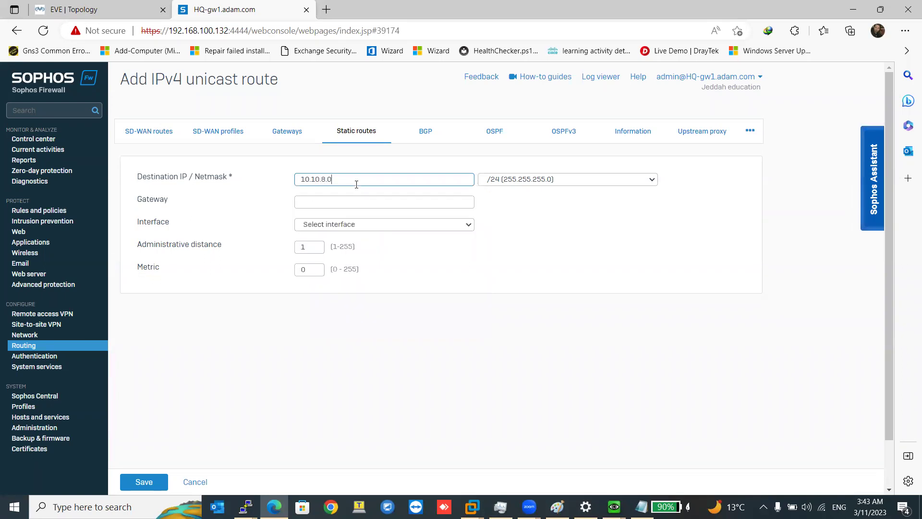
left_click(502, 182)
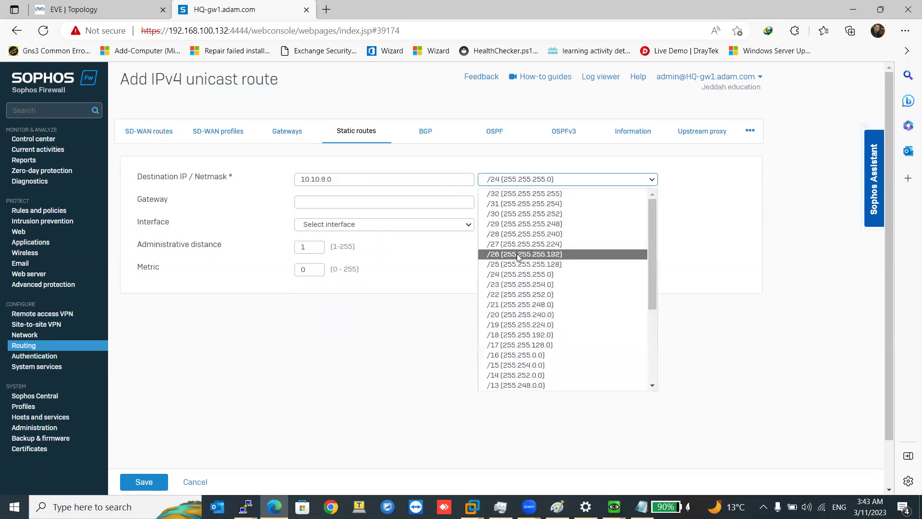
left_click(517, 295)
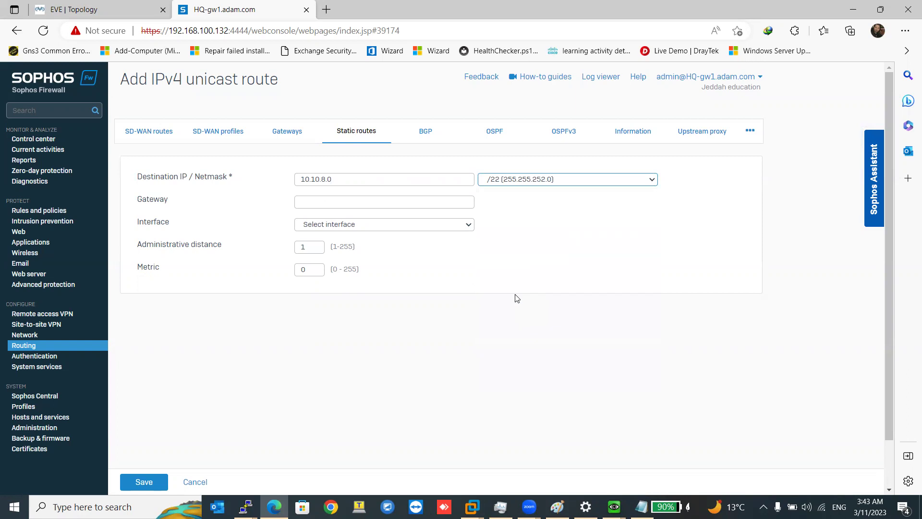
- Set the 10.10.8.0 route's gateway to 10.10.0.1 and interface to PortF-10.10.0.2, and save the route
left_click(348, 202)
type("10")
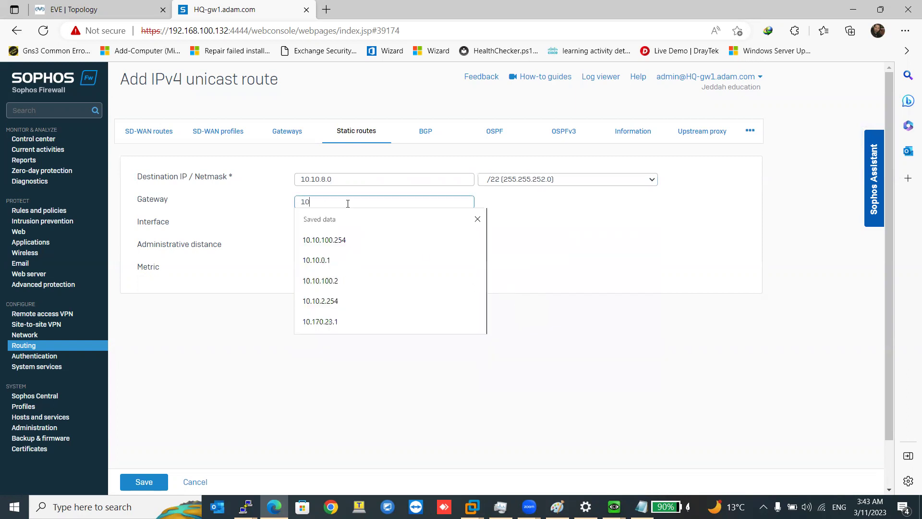
type(".10.0.1")
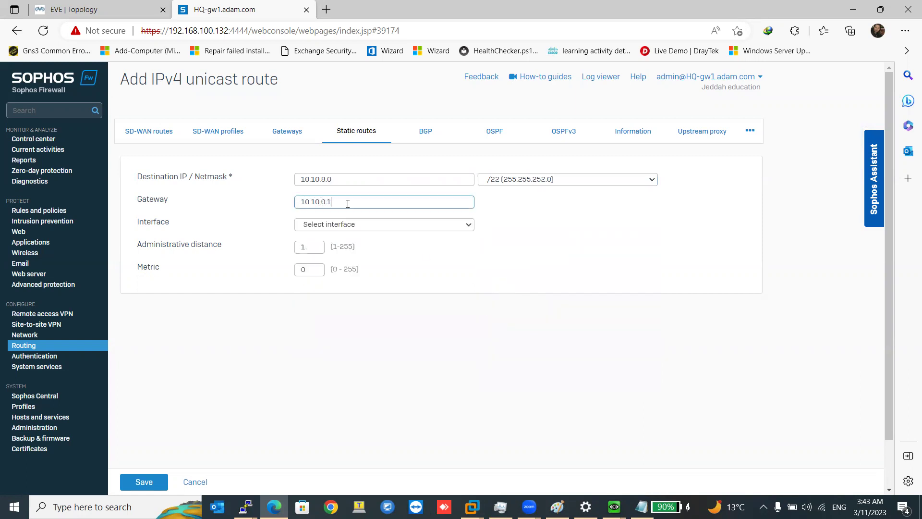
left_click(354, 225)
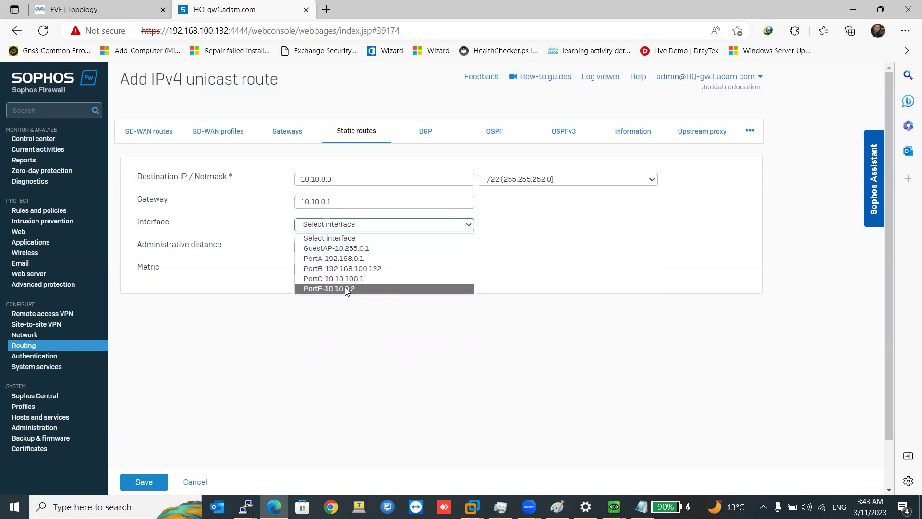
left_click(347, 288)
left_click(150, 482)
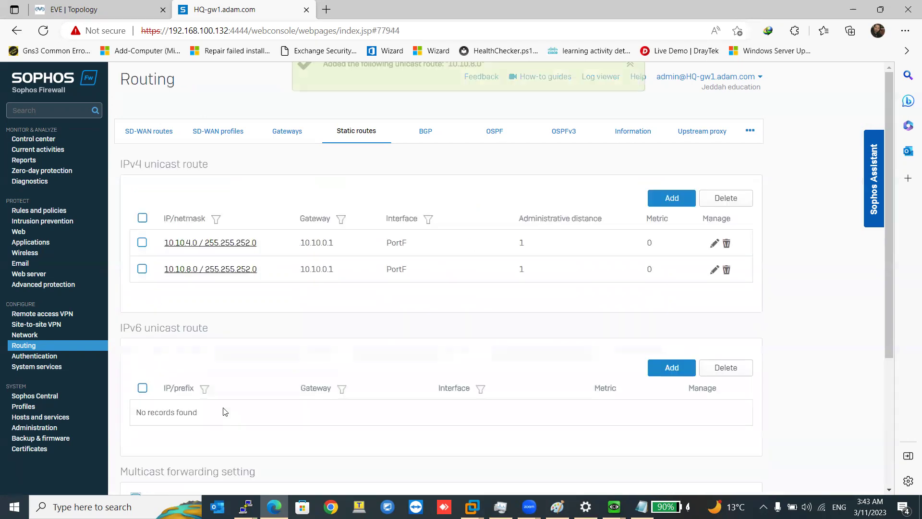
- Switch to the Win10 virtual machine, repeat the ping to 10.10.0.2 and check the continuous ping to 192.168.0.100
mouse_move(614, 507)
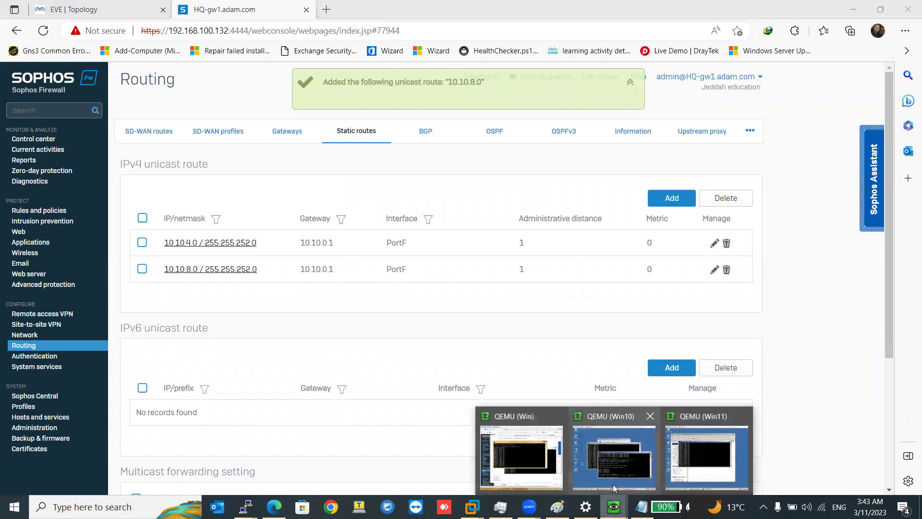
left_click(682, 481)
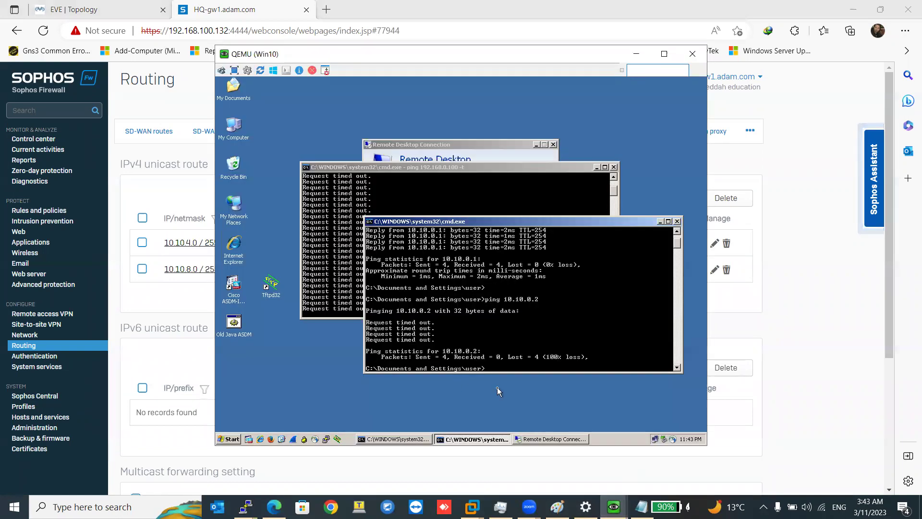
key("Up")
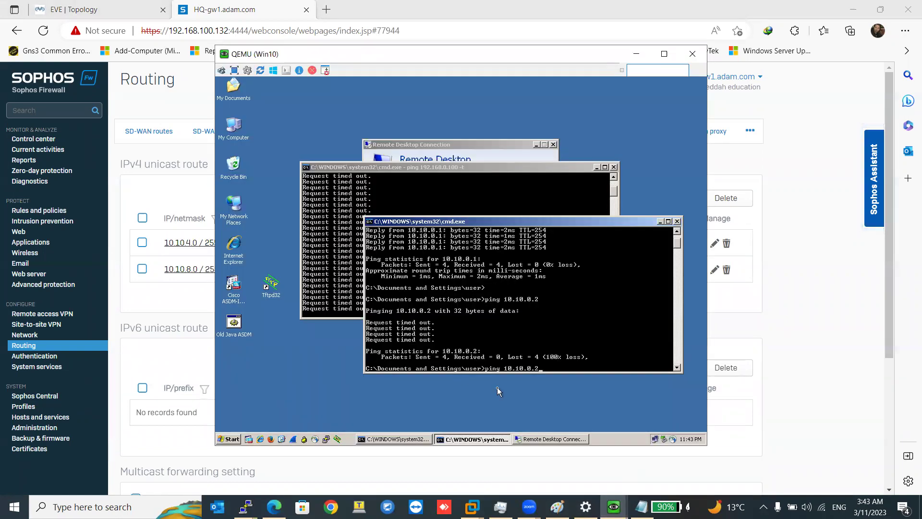
key("Return")
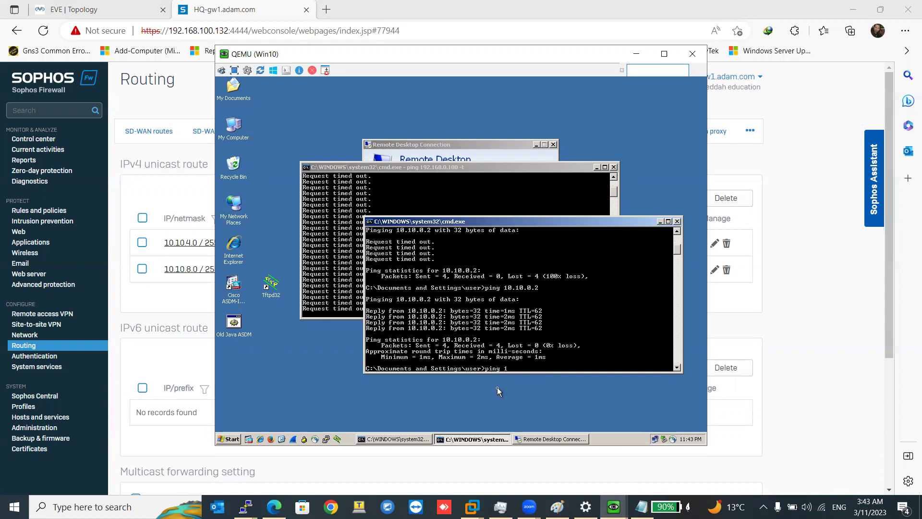
left_click(374, 199)
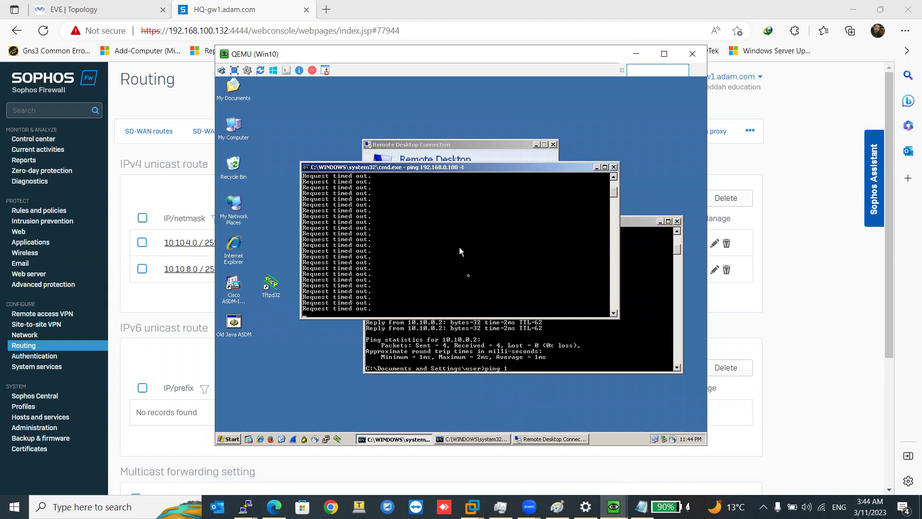
- Switch to the EVE topology and open a console session on the BR2 router
left_click(67, 9)
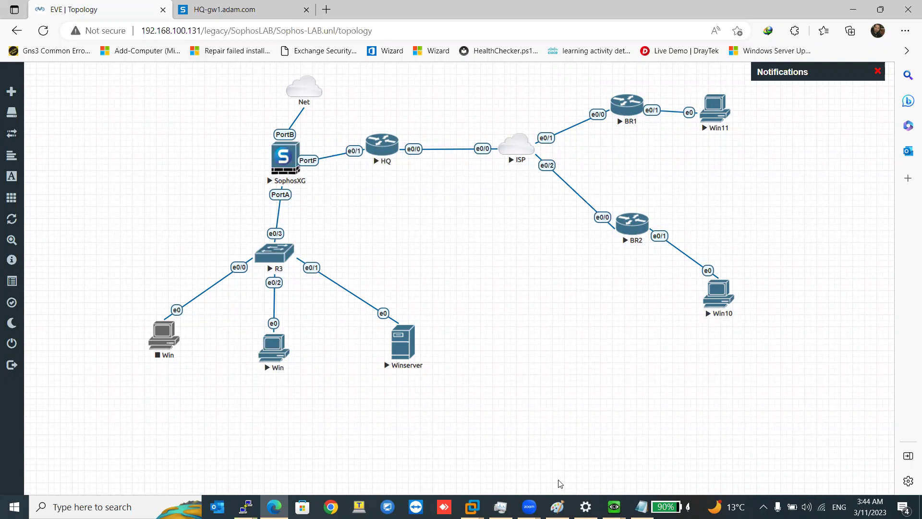
left_click(635, 225)
left_click(506, 97)
key("Return")
key("Return")
key("Return")
key("Return")
- Enter privileged mode on BR2 and display its complete routing table with show ip route
type("sho")
key("BackSpace")
key("BackSpace")
key("BackSpace")
type("en")
key("Return")
type("show ip route")
key("Return")
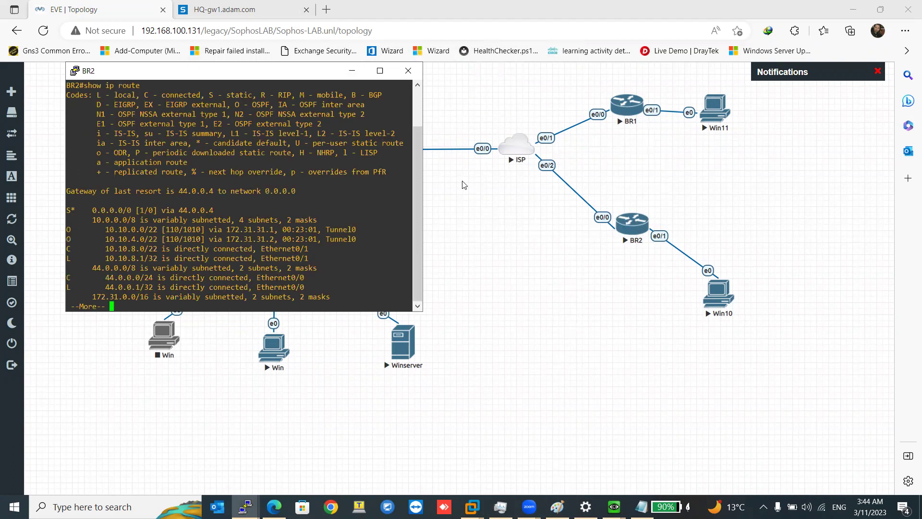
key("space")
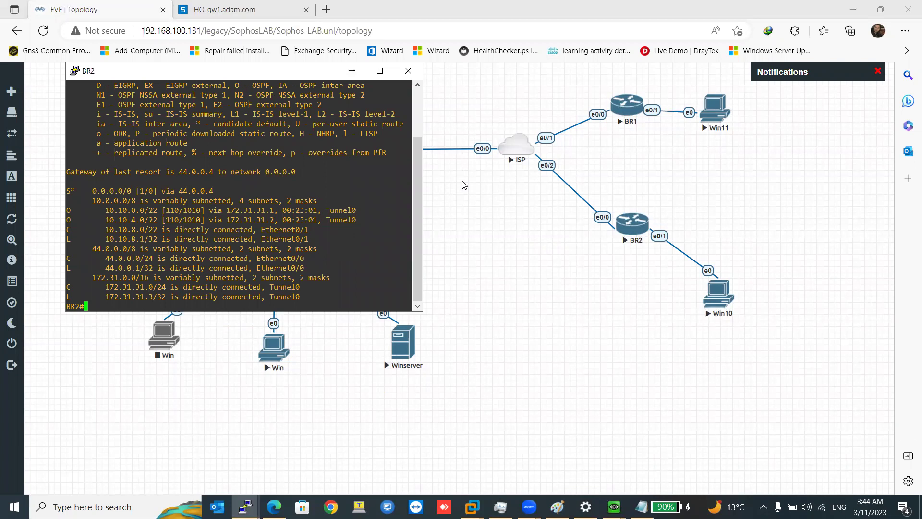
left_click(508, 224)
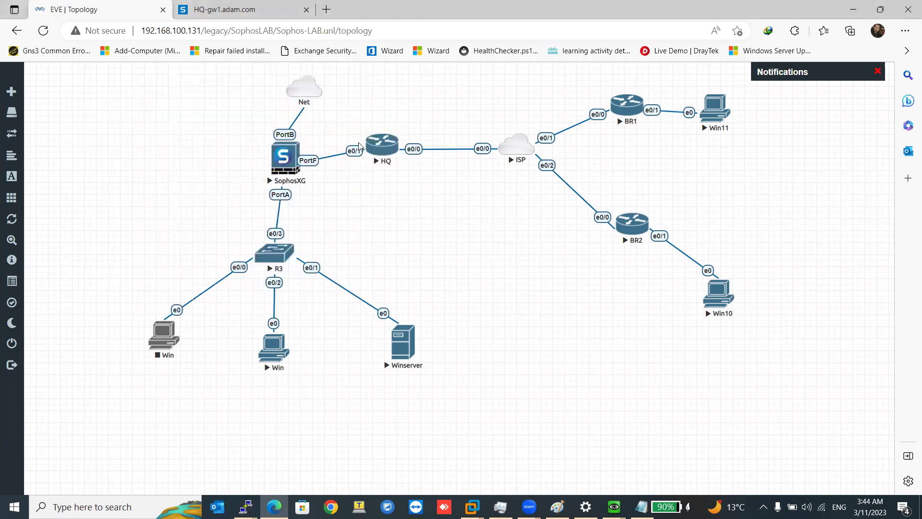
- Open the HQ router's console, display its routing table with do show ip route and examine the static route to 192.168.0.0/22
left_click(382, 154)
left_click(506, 96)
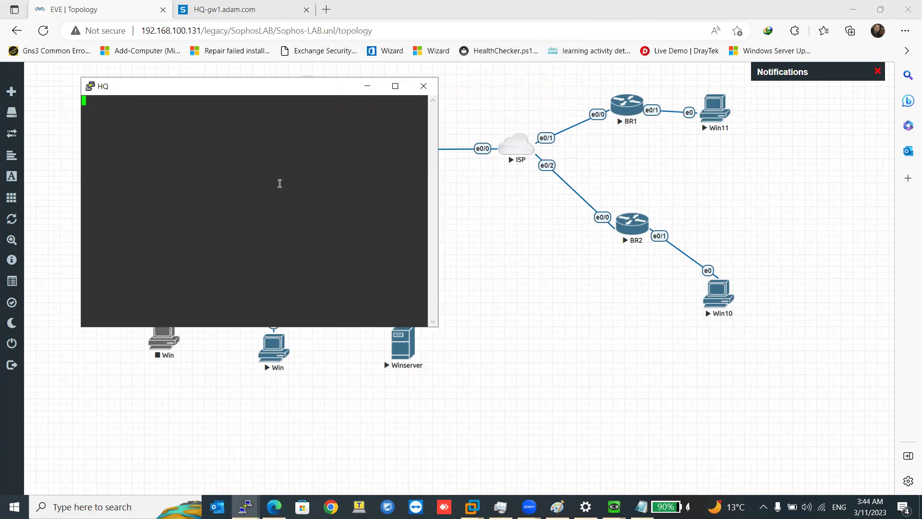
key("Return")
key("Return")
key("Return")
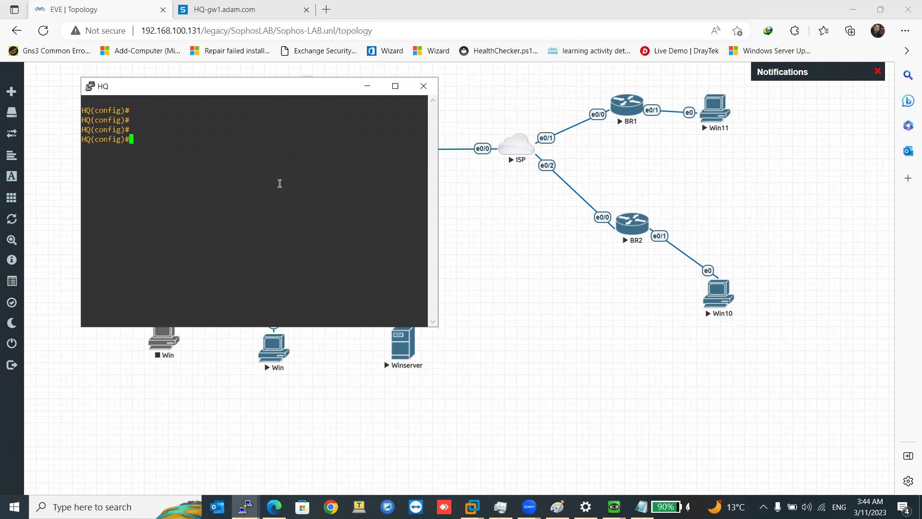
type("do show ip route")
key("Return")
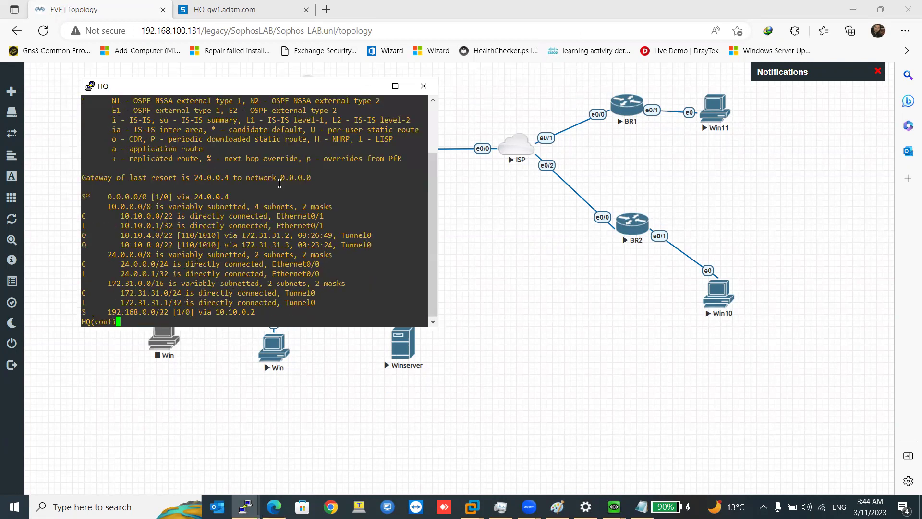
left_click_drag(260, 312, 83, 312)
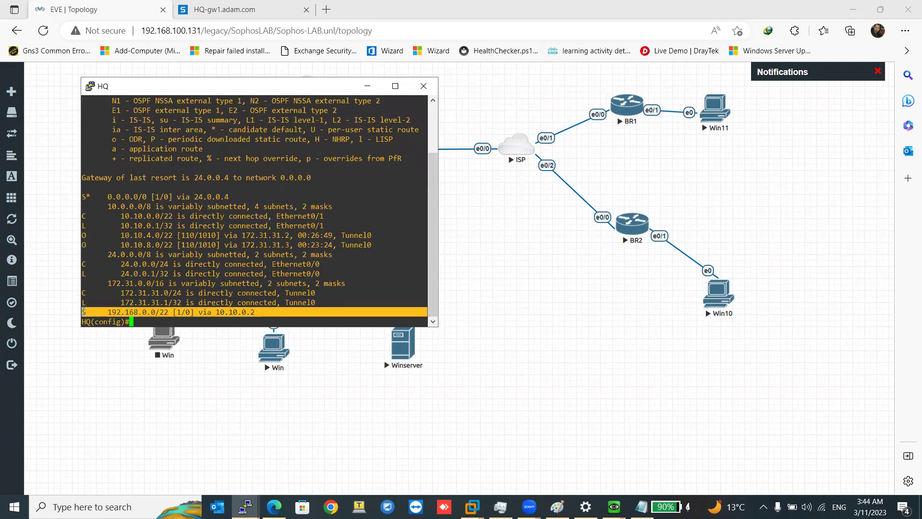
left_click(146, 322)
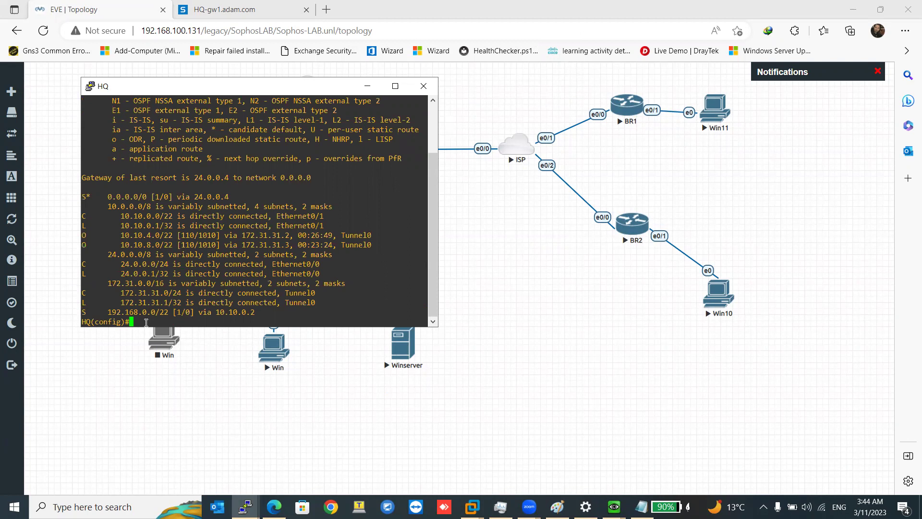
- On HQ, enter router ospf 1 and redistribute the static routes with subnets, consulting the command's available options
type("router ospf 1")
key("Return")
type("red")
key("Tab")
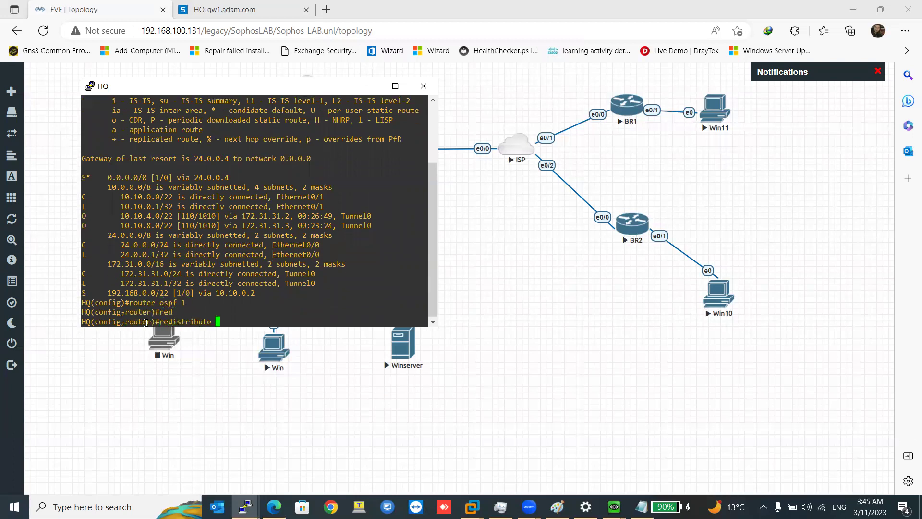
type("st")
key("Tab")
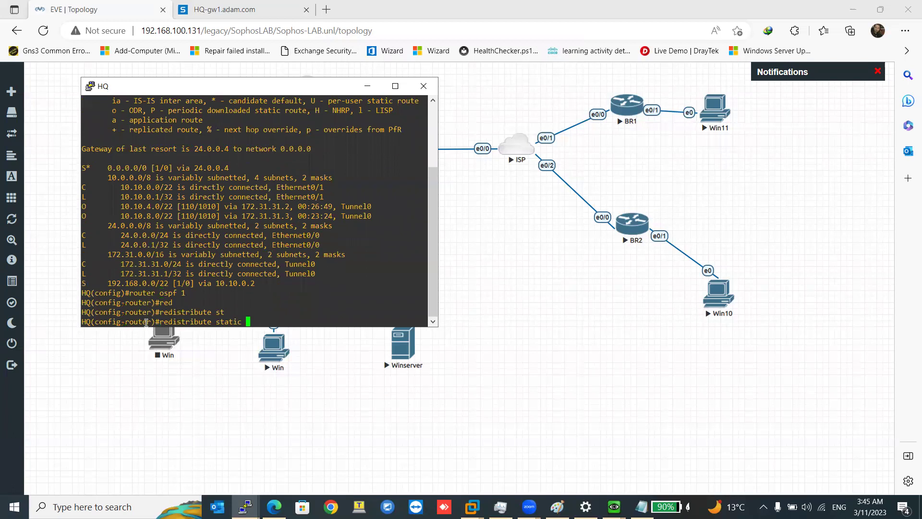
type("?")
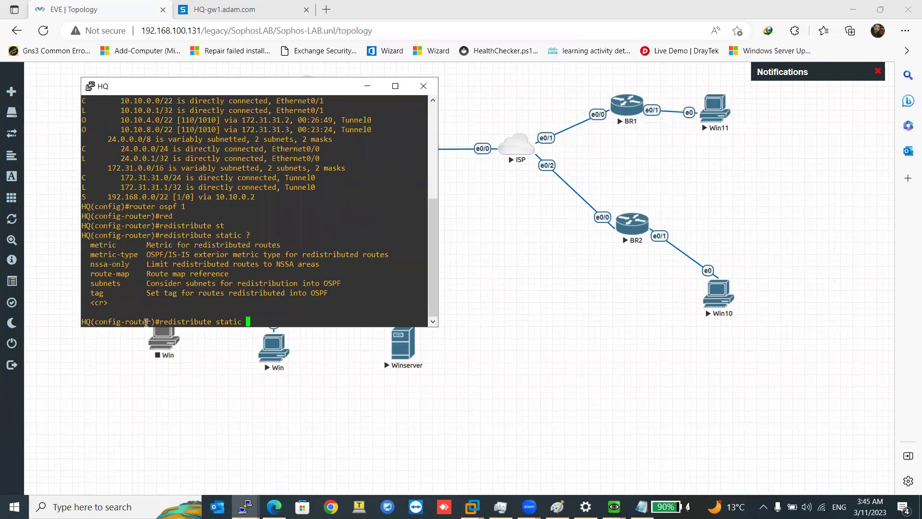
type("sub")
key("Tab")
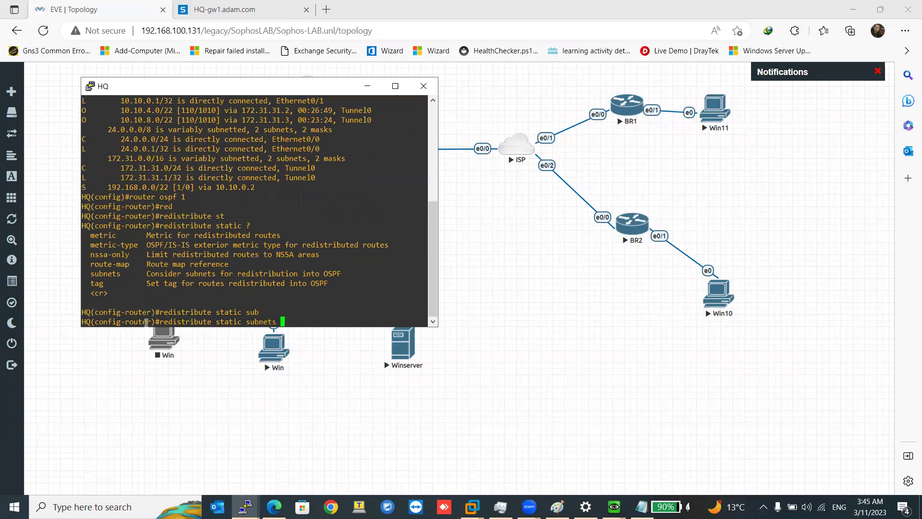
type("?")
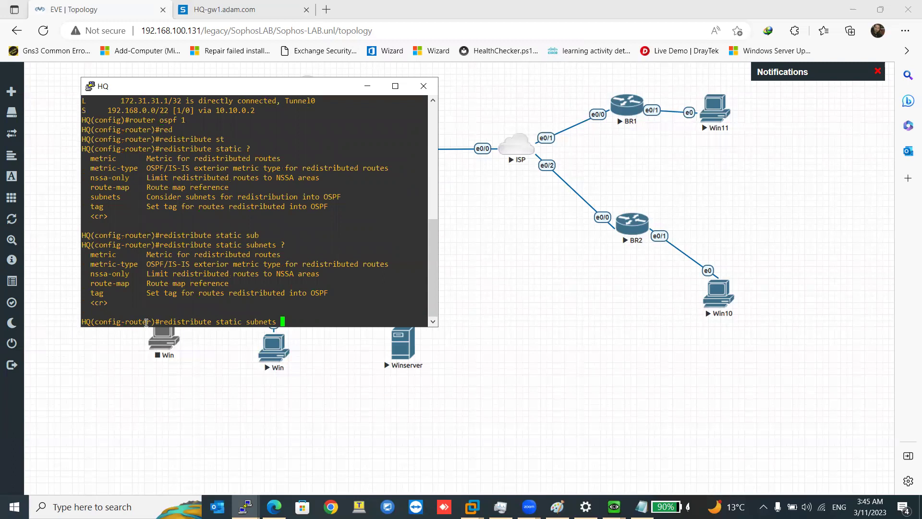
key("Return")
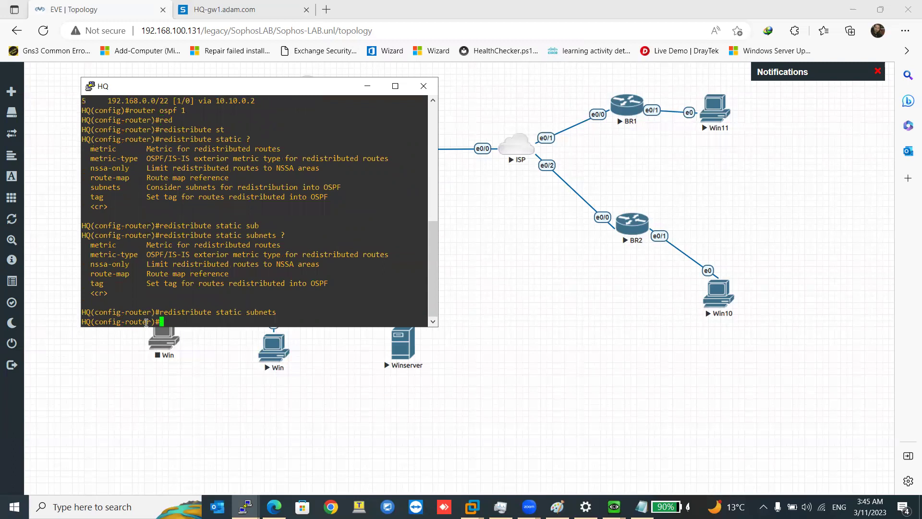
- Return to the BR2 console and display its complete routing table again with show ip route to look for 192.168.0.0/22
left_click(624, 109)
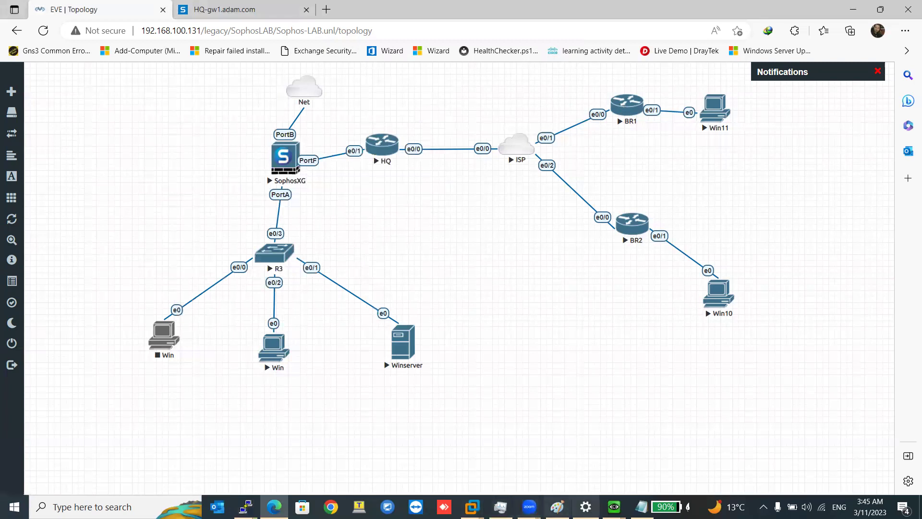
mouse_move(245, 507)
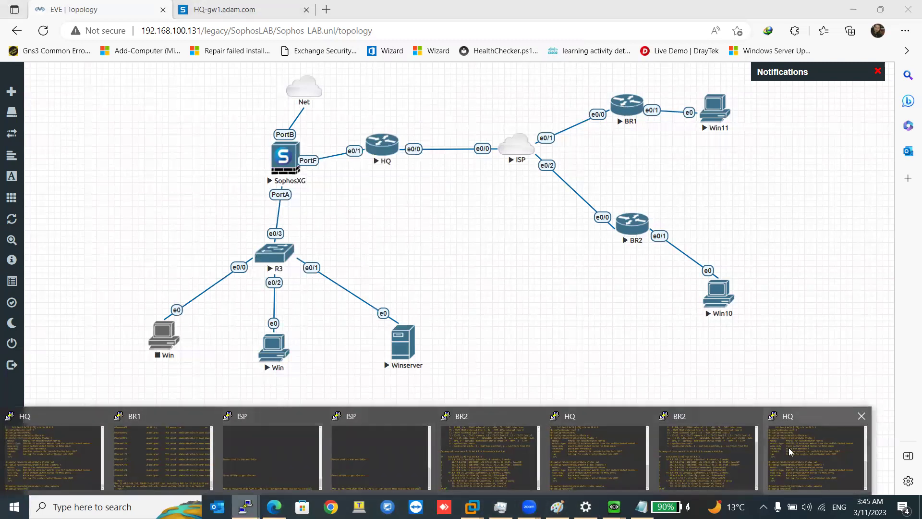
left_click(708, 446)
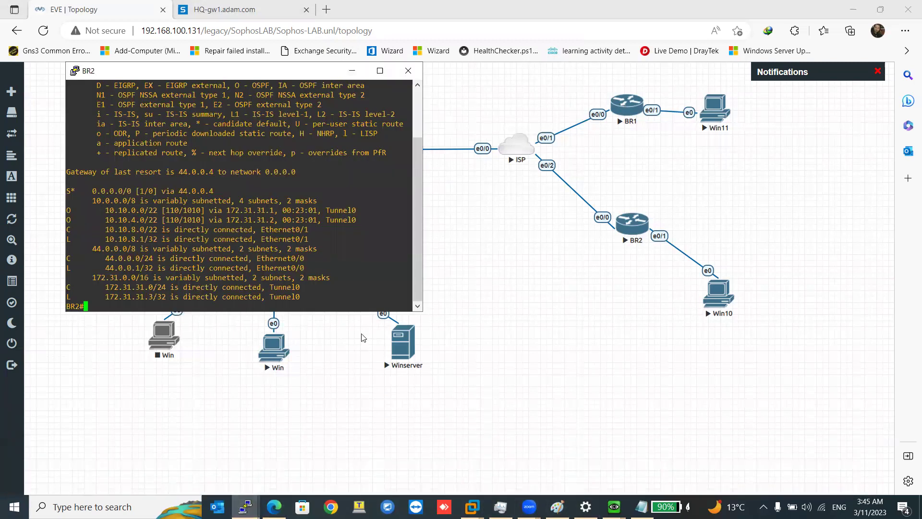
key("Up")
key("Return")
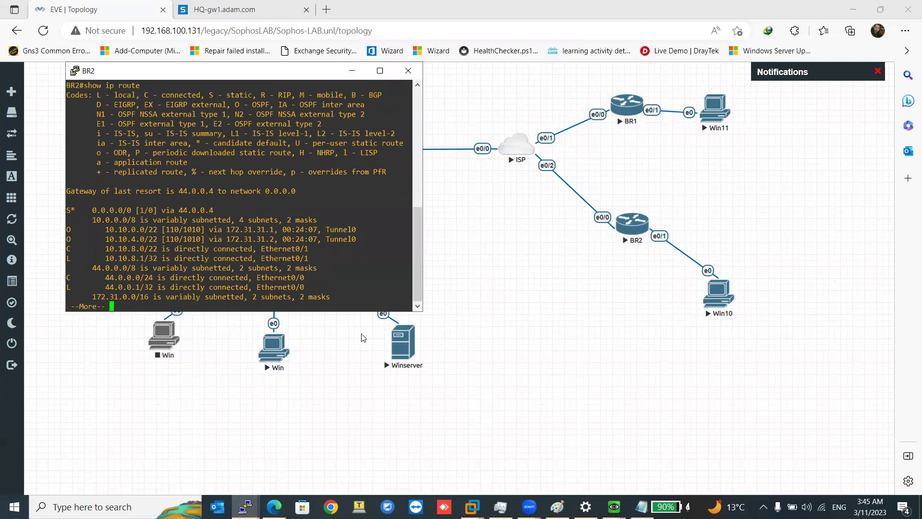
key("space")
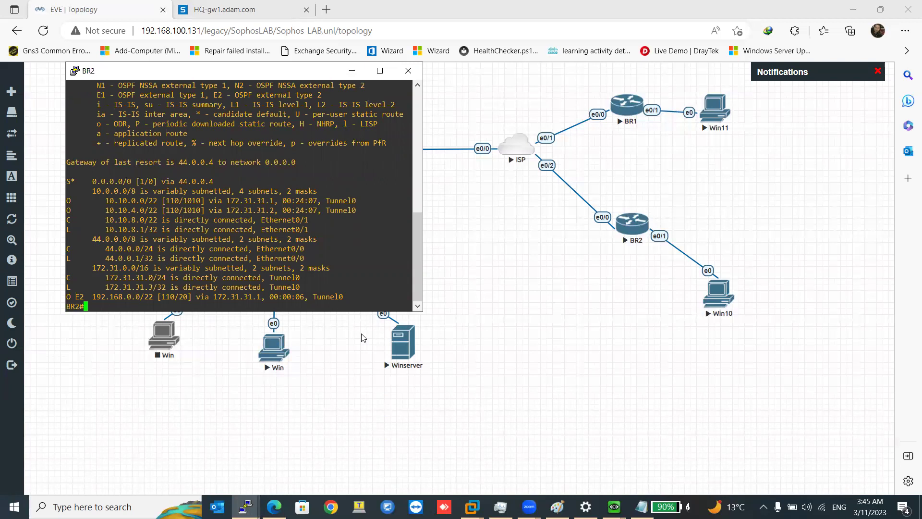
- Check the continuous pings to 192.168.0.100 on the Win10 and Win11 virtual machines and return to the topology
left_click(614, 507)
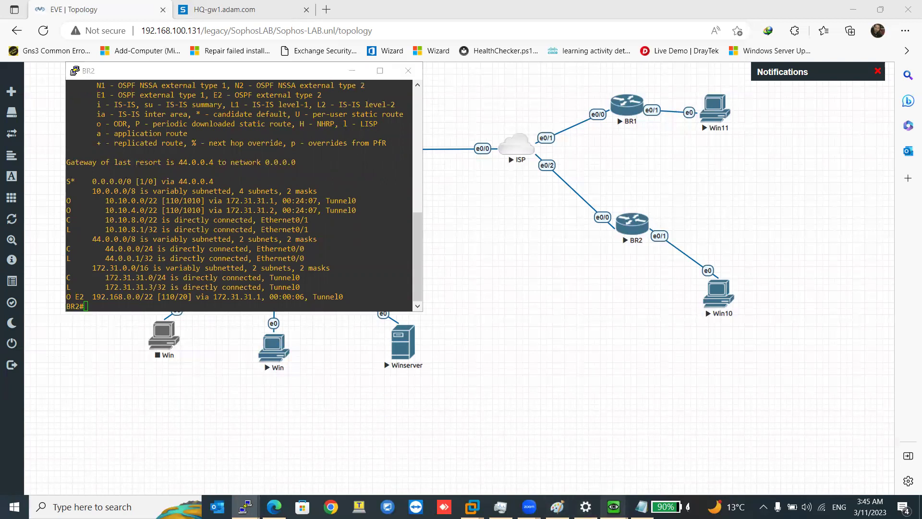
left_click(610, 454)
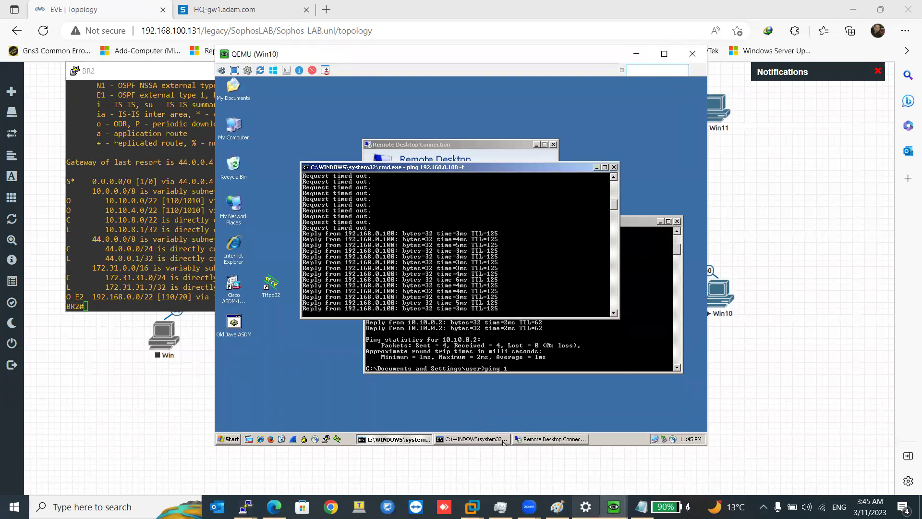
left_click(614, 507)
left_click(709, 458)
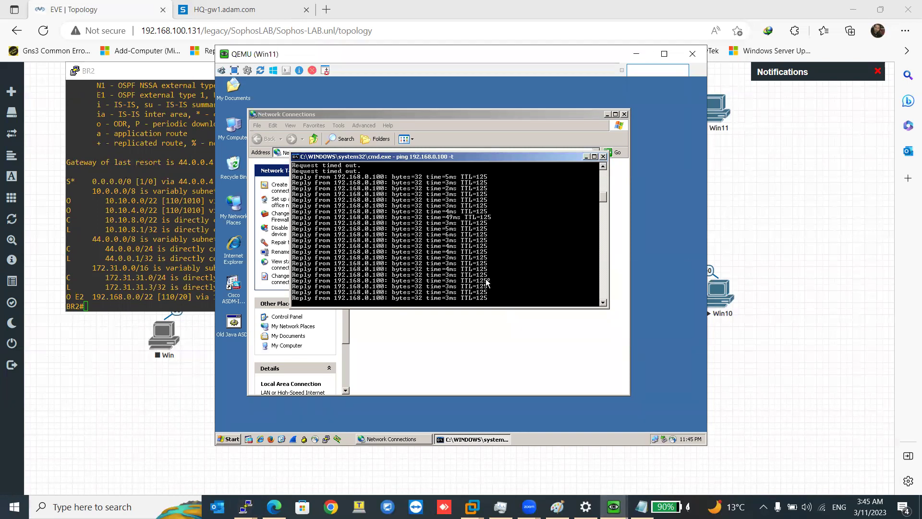
left_click(179, 337)
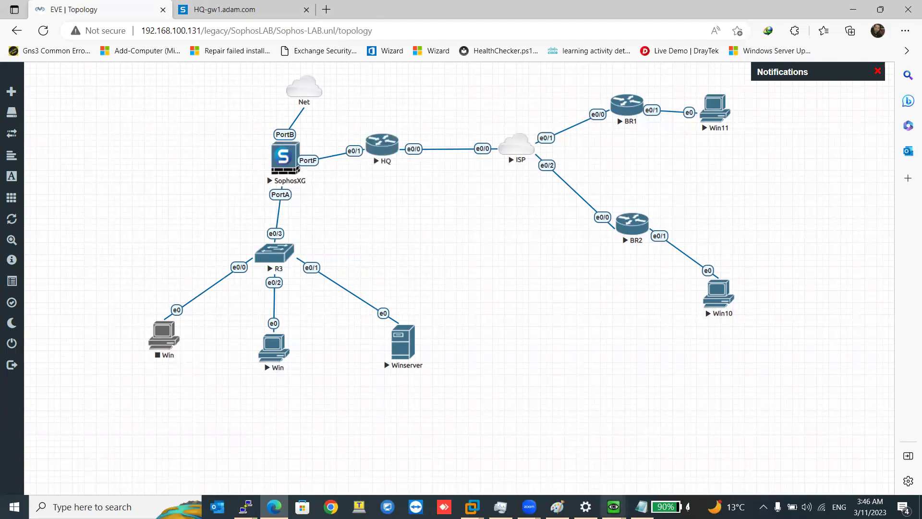
- Check the continuous pings to the branch hosts on the Win virtual machine and return to the topology
left_click(614, 506)
left_click(546, 449)
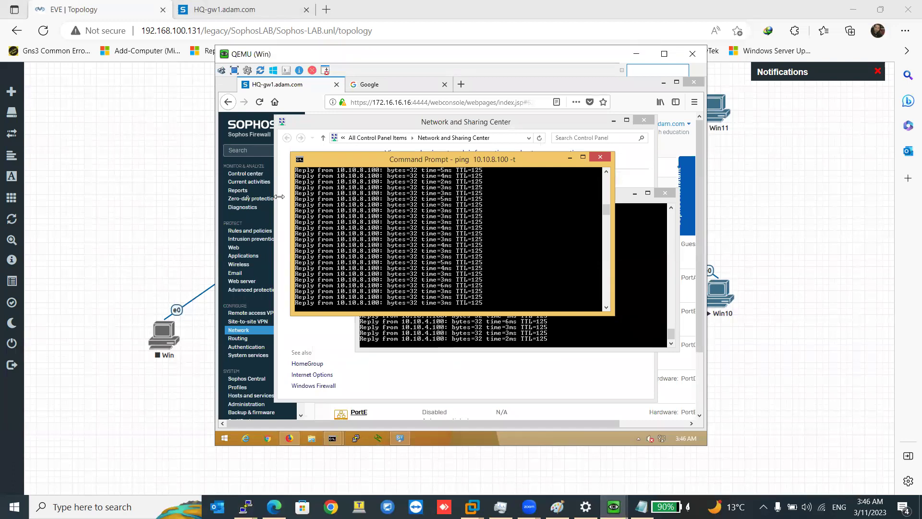
left_click(172, 195)
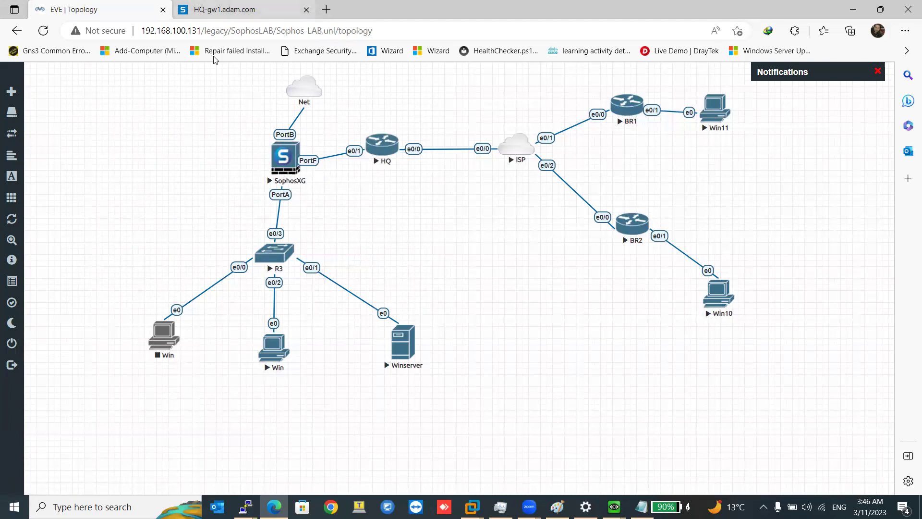
- In the Sophos Firewall network interfaces, set PortF's netmask to /24 (255.255.255.0) and apply the interface update
key("ctrl+Tab")
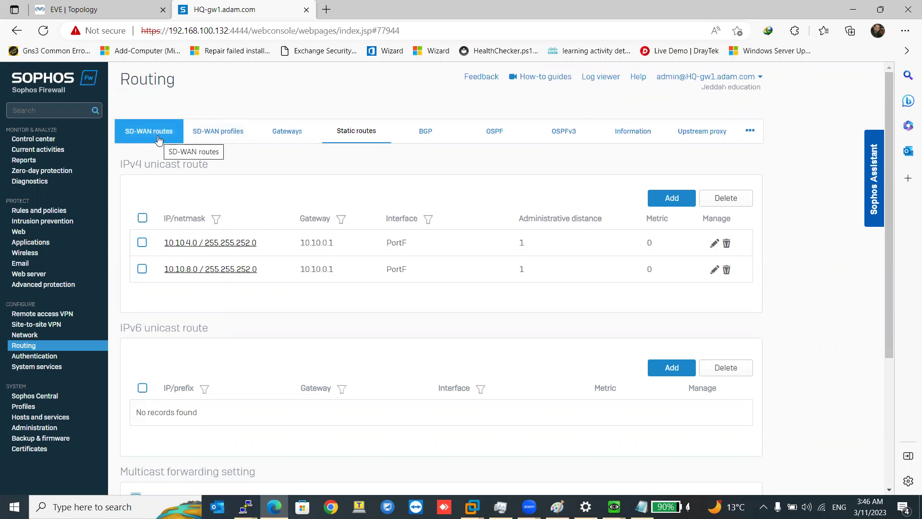
left_click(30, 337)
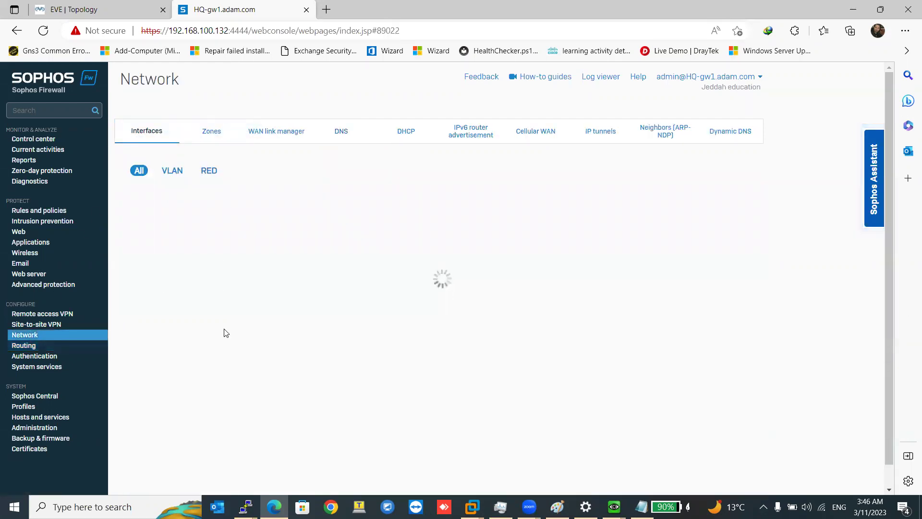
scroll(210, 447, "down", 1)
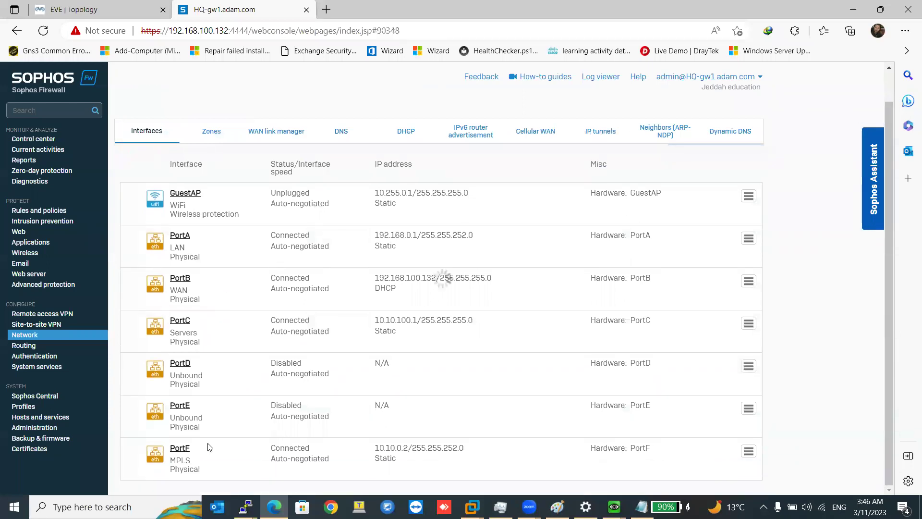
left_click(179, 448)
left_click(525, 339)
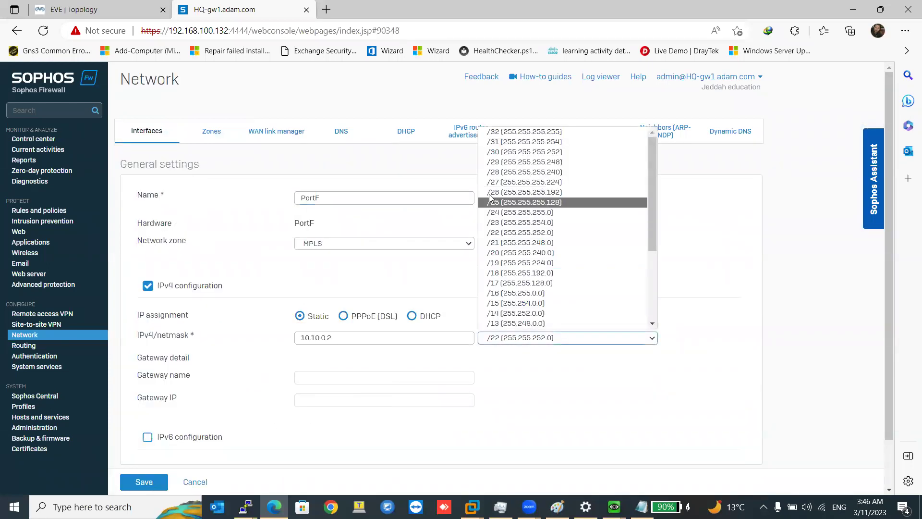
left_click(499, 213)
left_click(145, 481)
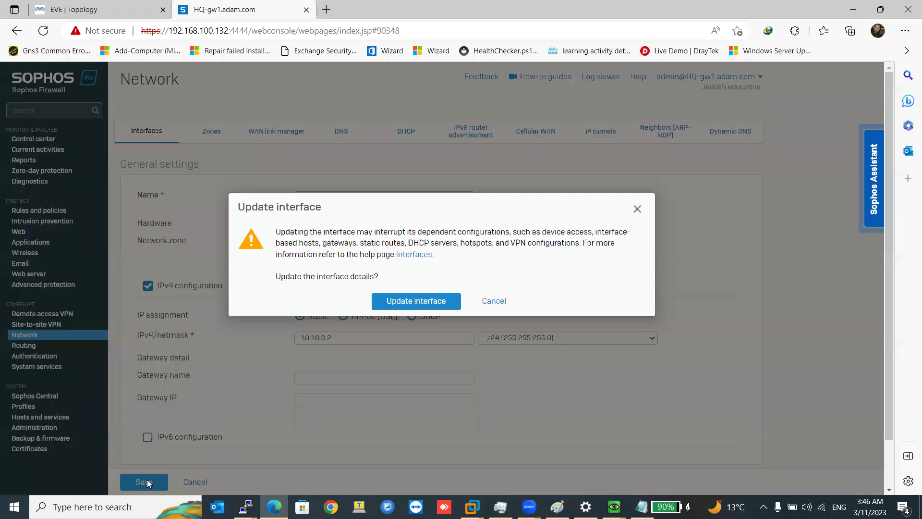
left_click(419, 301)
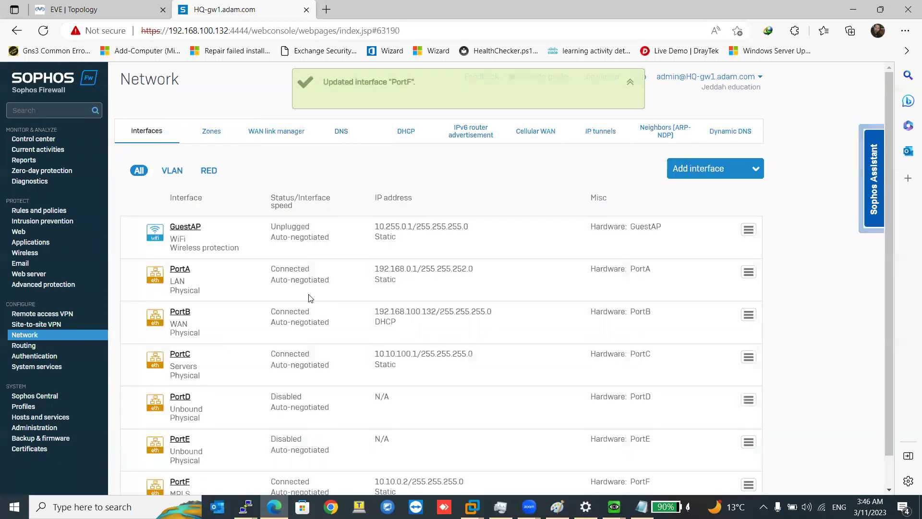
scroll(310, 307, "down", 1)
scroll(309, 298, "up", 1)
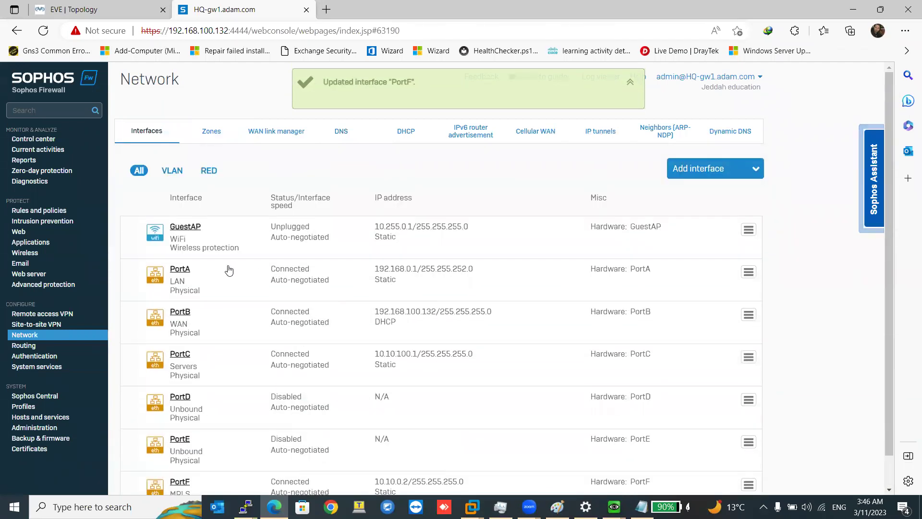
- Set PortA's IPv4 address to 10.10.2.1 with netmask /23 (255.255.254.0) and apply the interface update
left_click(181, 267)
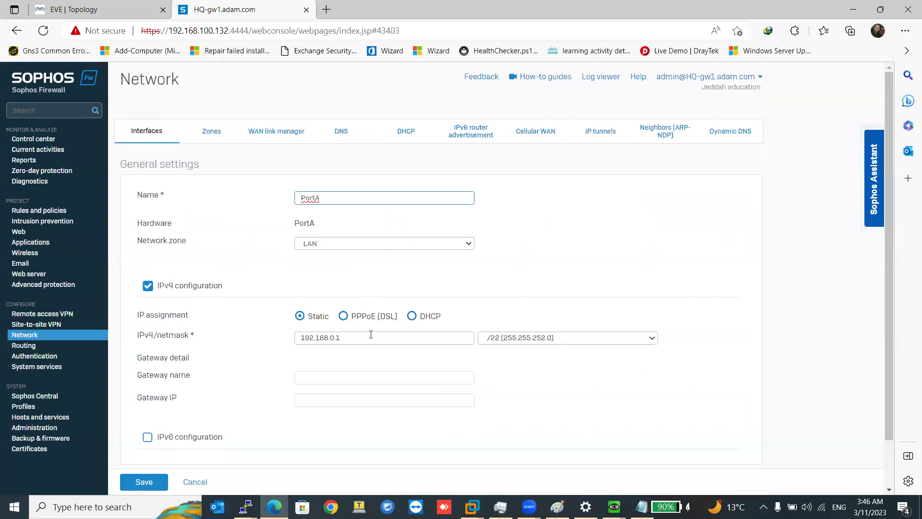
double_click(345, 337)
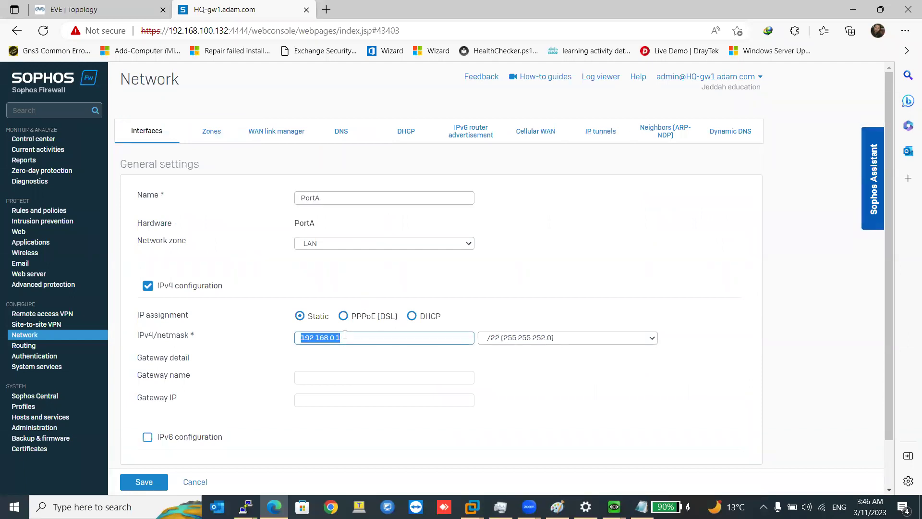
type("10.10.1.1")
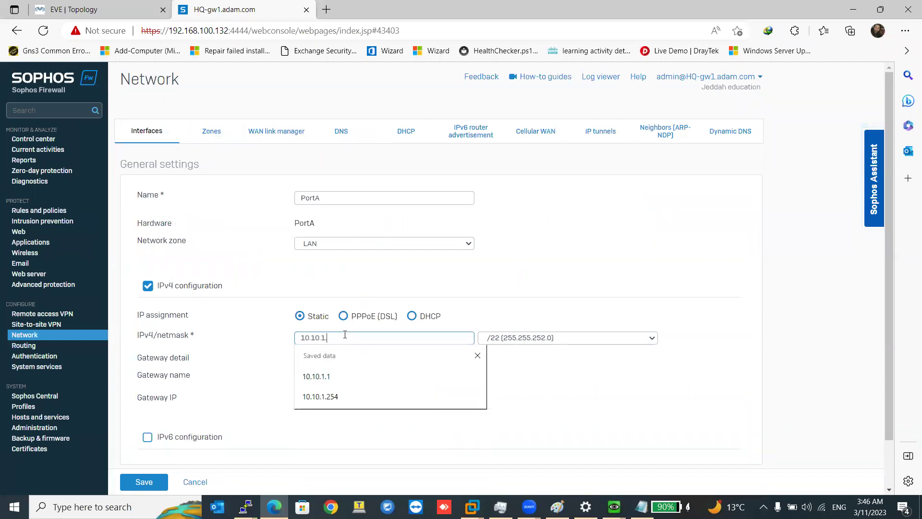
left_click(542, 338)
scroll(553, 197, "down", 1)
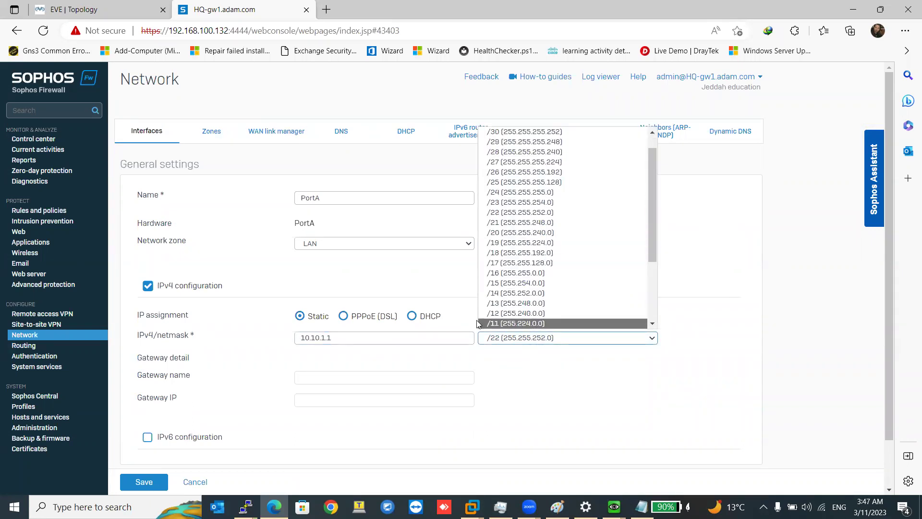
left_click(325, 338)
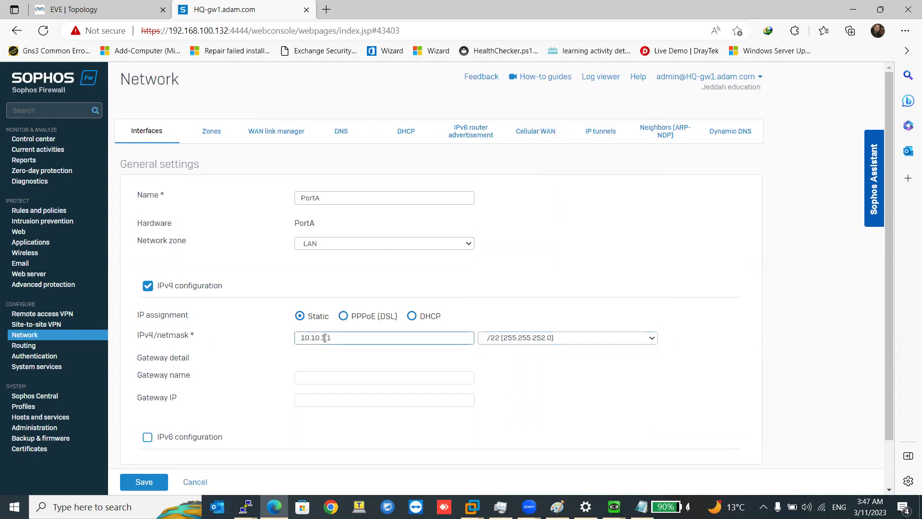
left_click(521, 339)
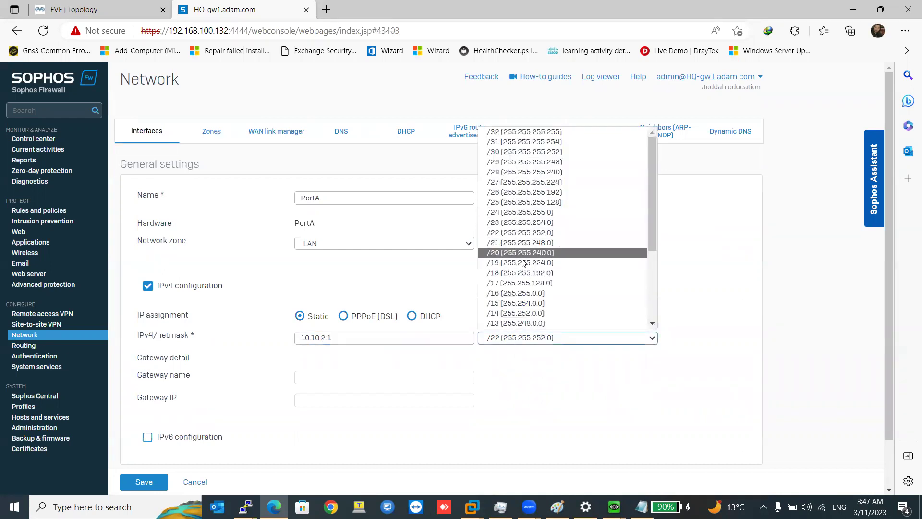
left_click(521, 223)
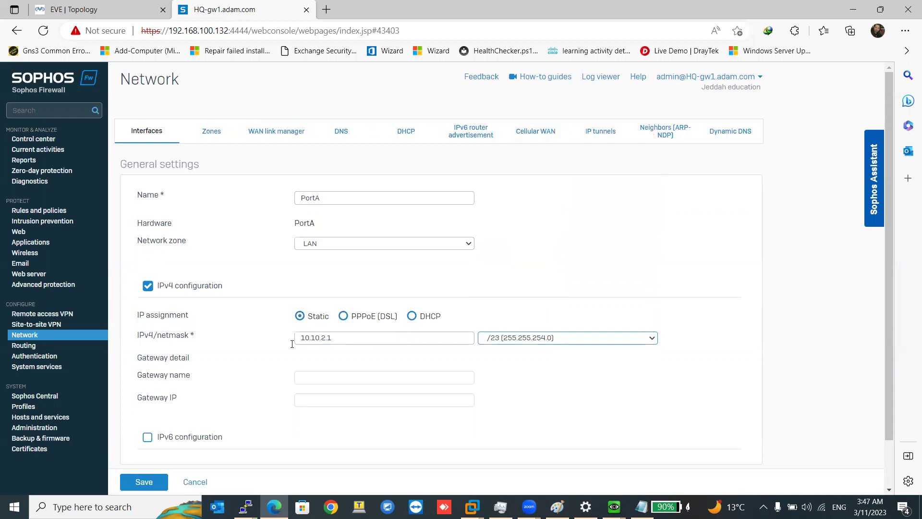
left_click(153, 482)
left_click(403, 303)
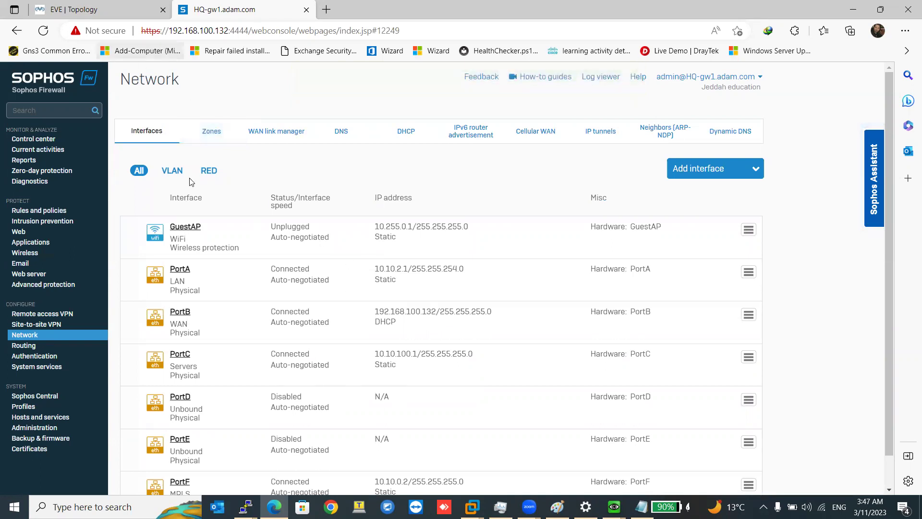
- On the Win virtual machine, open the Ethernet connection's status from the Network and Sharing Center
mouse_move(614, 506)
left_click(640, 425)
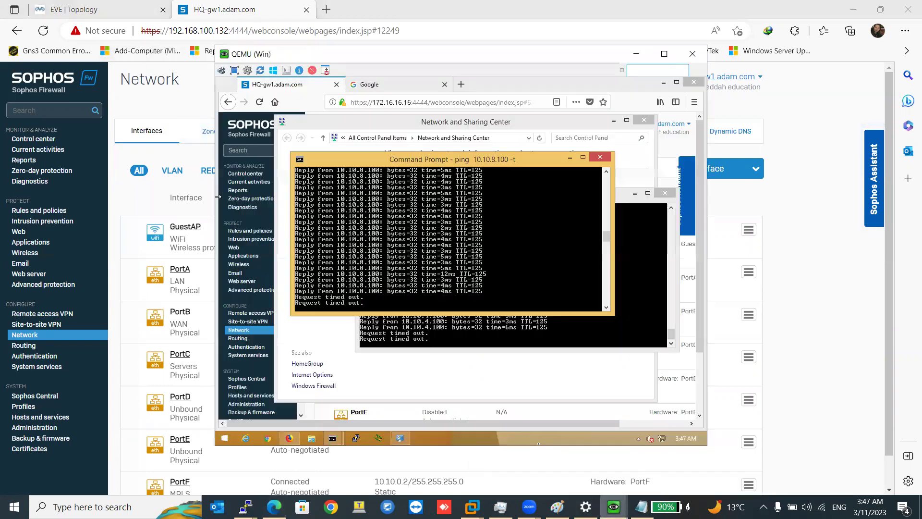
right_click(665, 441)
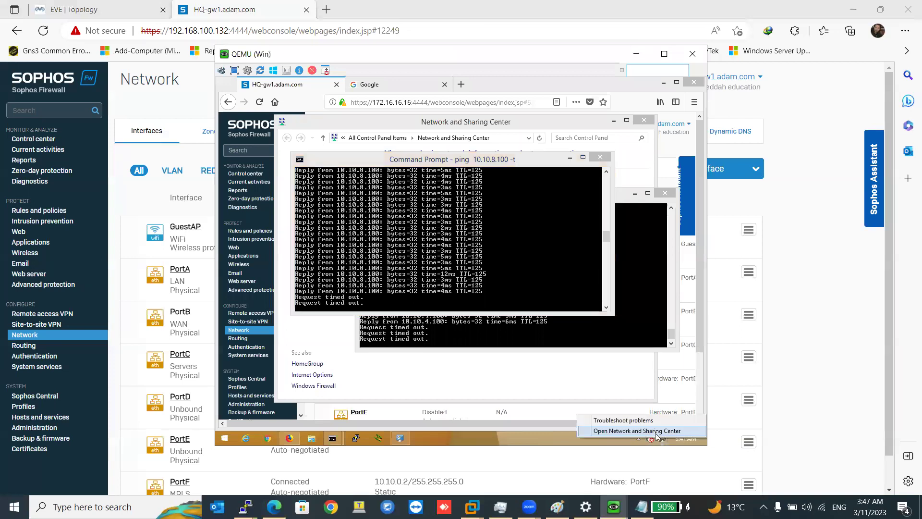
left_click(634, 429)
left_click(582, 202)
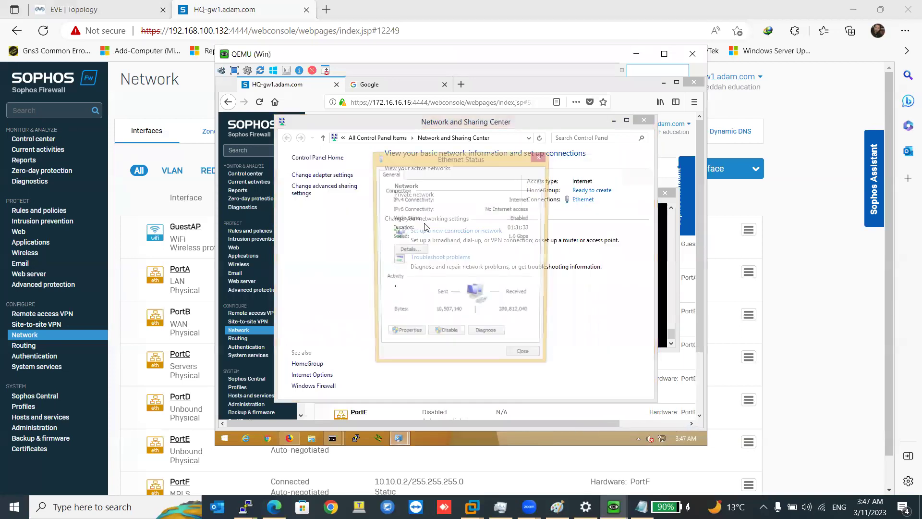
- Set the Ethernet adapter's static IPv4 address to 10.10.2.100, edit its subnet mask, and save and close the connection settings
left_click(404, 337)
scroll(473, 277, "down", 1)
double_click(483, 285)
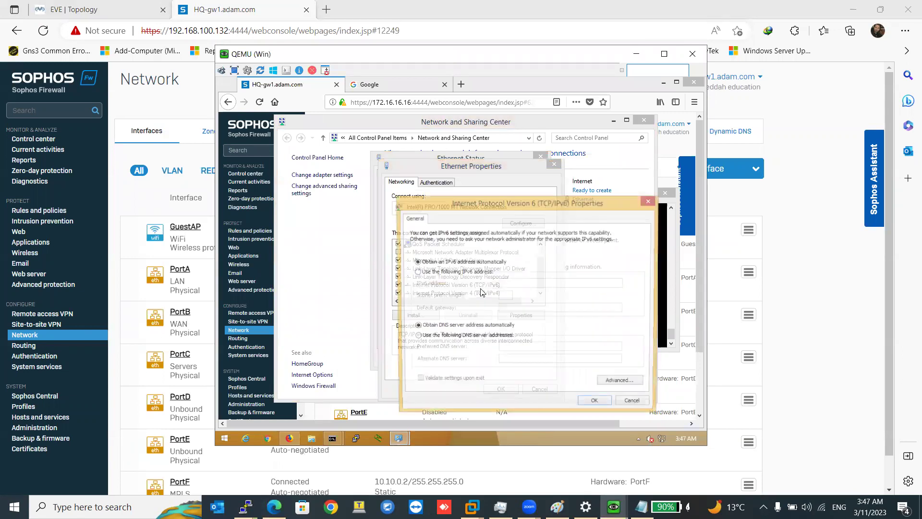
left_click(633, 405)
double_click(474, 294)
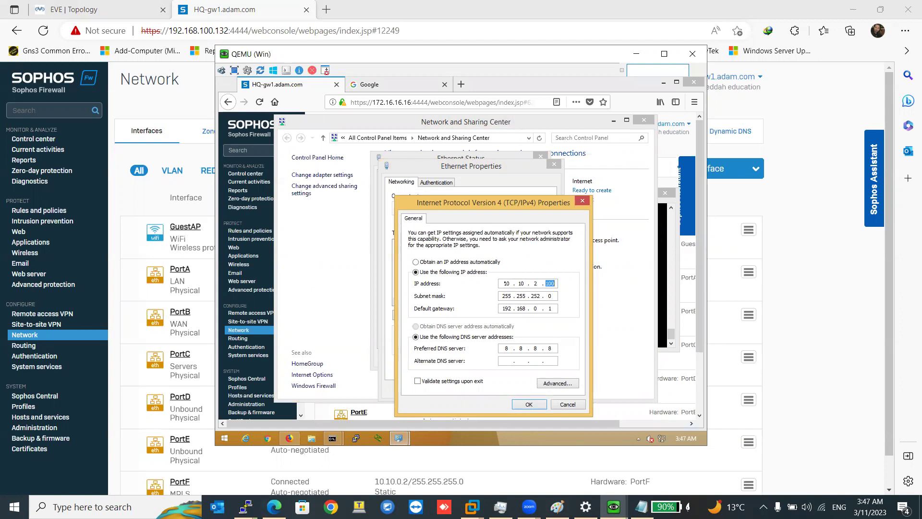
key("Tab")
left_click(539, 296)
left_click(532, 404)
left_click(506, 392)
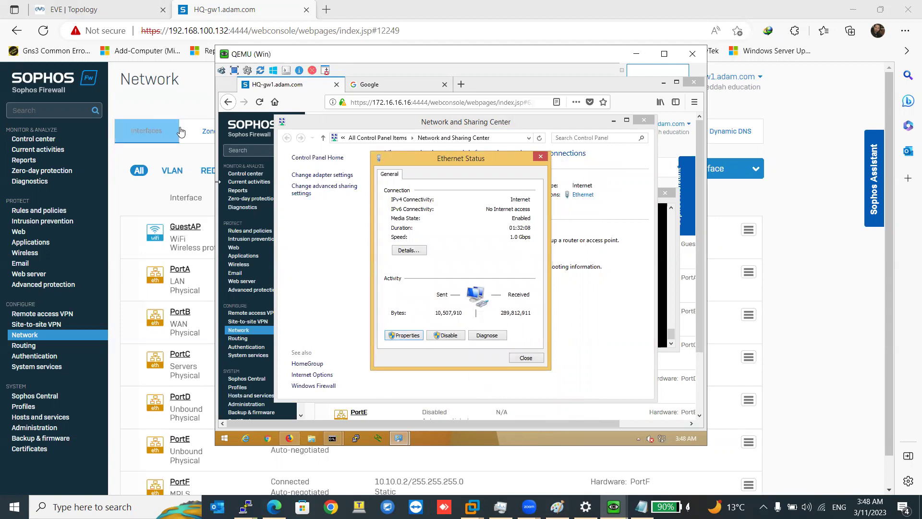
left_click(529, 358)
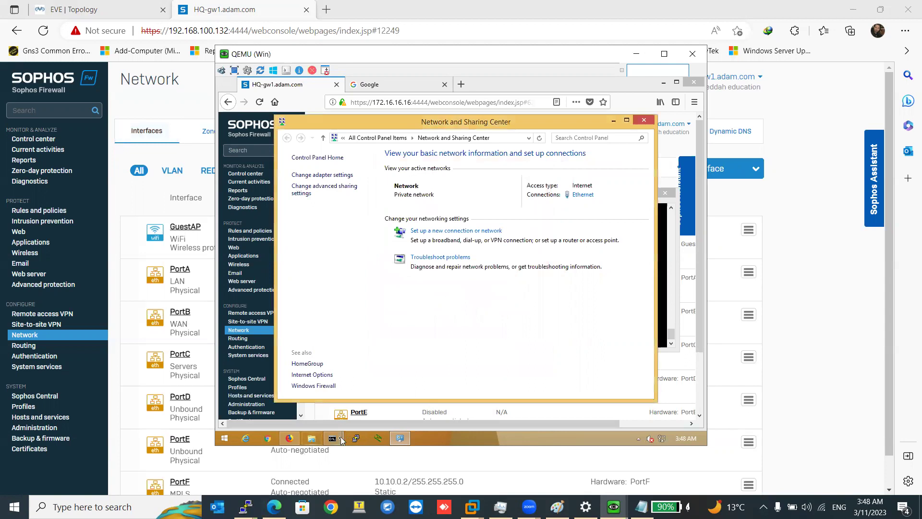
- Stop the continuous ping to 10.10.4.100 in its Command Prompt and restart it with ping 10.10.4.100 -t
mouse_move(332, 438)
left_click(317, 393)
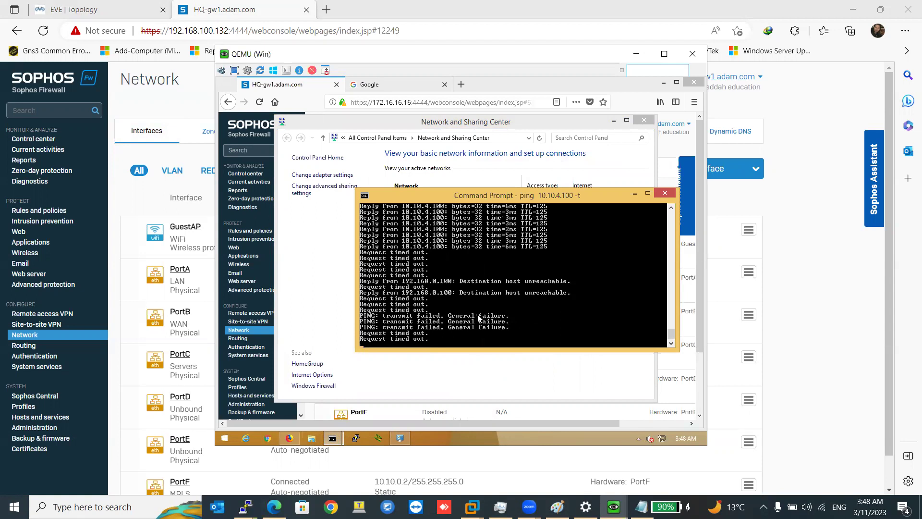
key("ctrl+c")
key("Up")
key("Return")
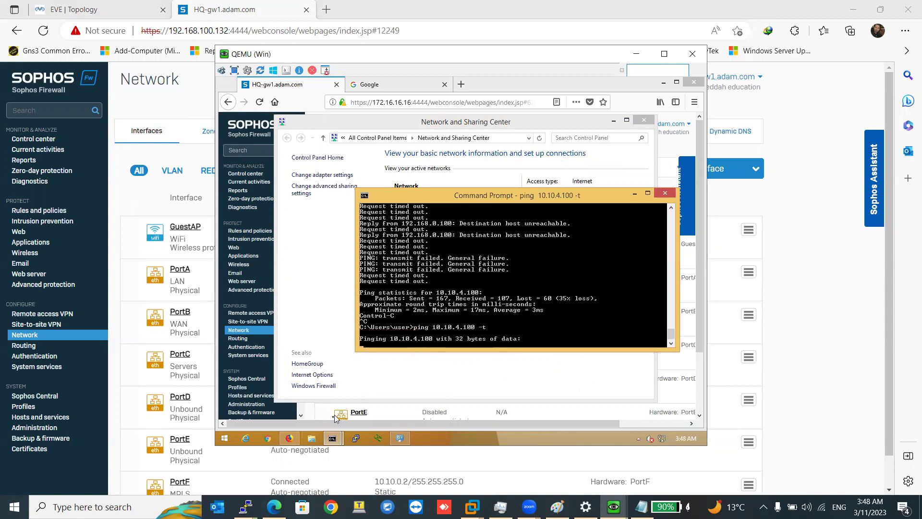
- Restart the continuous ping to 10.10.8.100 in the other Command Prompt with ping 10.10.8.100 -t and watch the replies
mouse_move(332, 438)
left_click(364, 419)
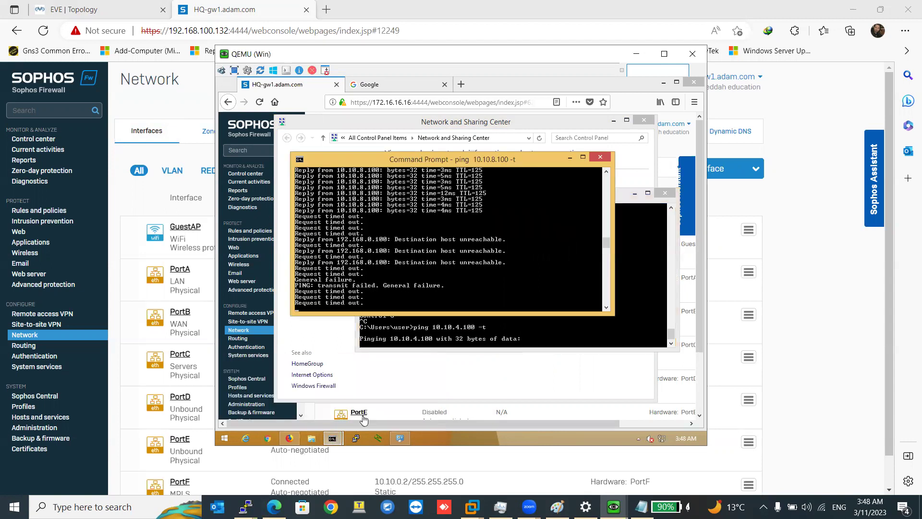
key("ctrl+c")
key("Up")
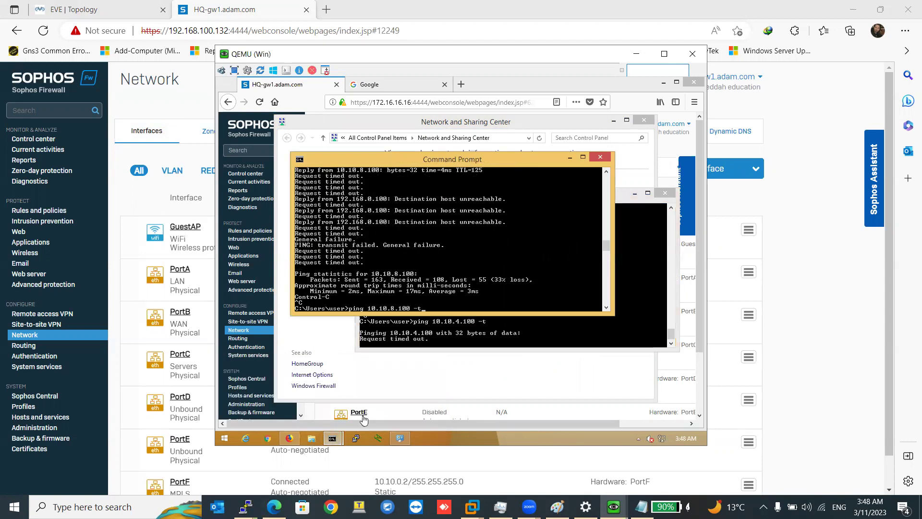
key("Return")
scroll(362, 413, "up", 1)
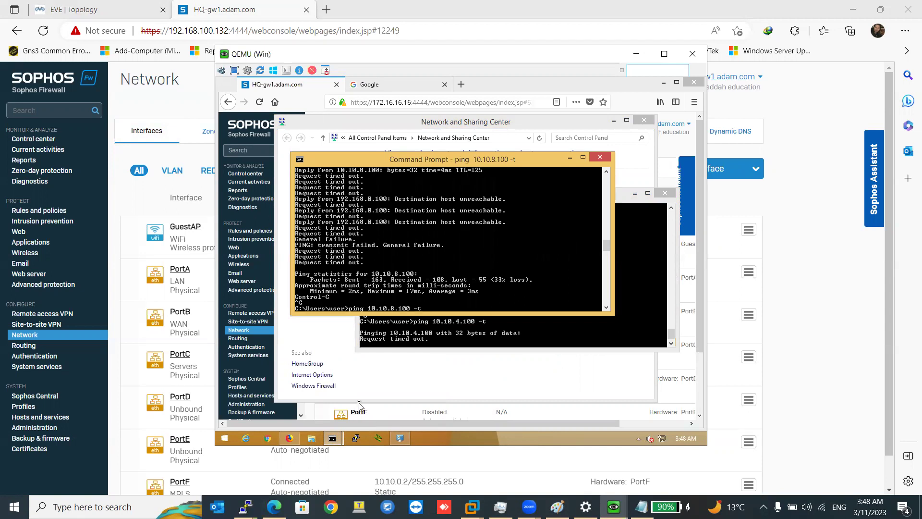
scroll(374, 310, "down", 2)
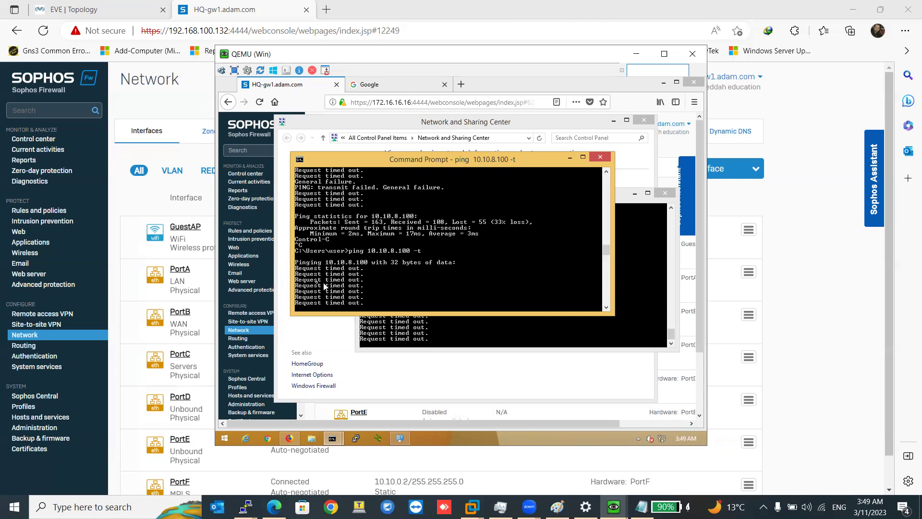
- Switch back to the Sophos Firewall and review the network interface list, checking the IP addresses of PortC and PortB
left_click(196, 110)
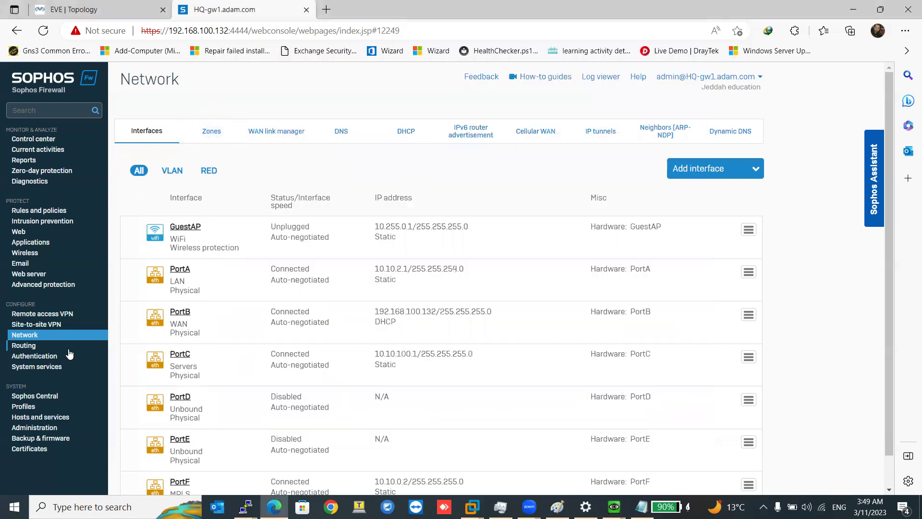
left_click(31, 338)
scroll(411, 353, "down", 1)
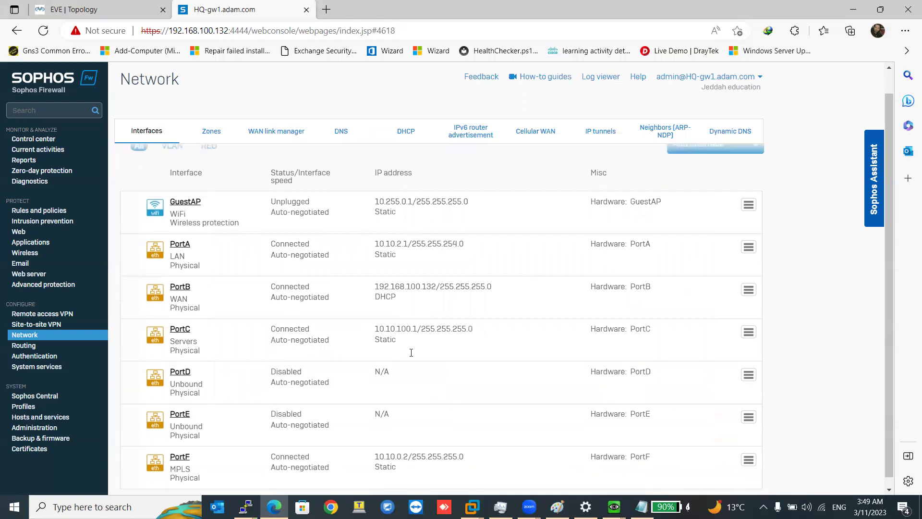
left_click_drag(484, 319, 376, 323)
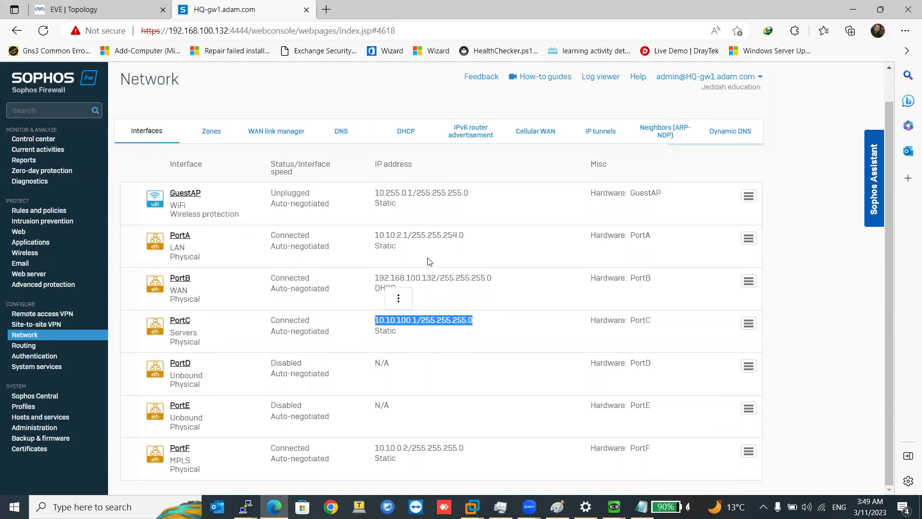
left_click(399, 298)
left_click_drag(468, 277, 380, 284)
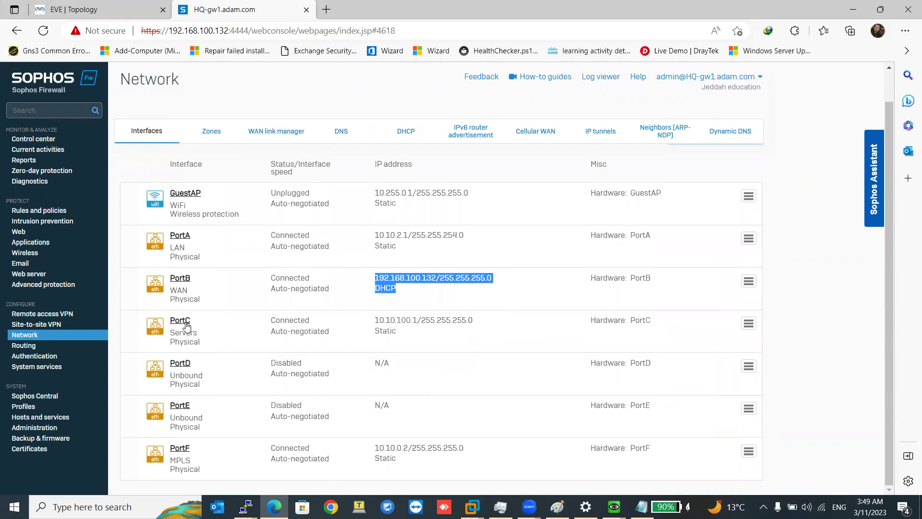